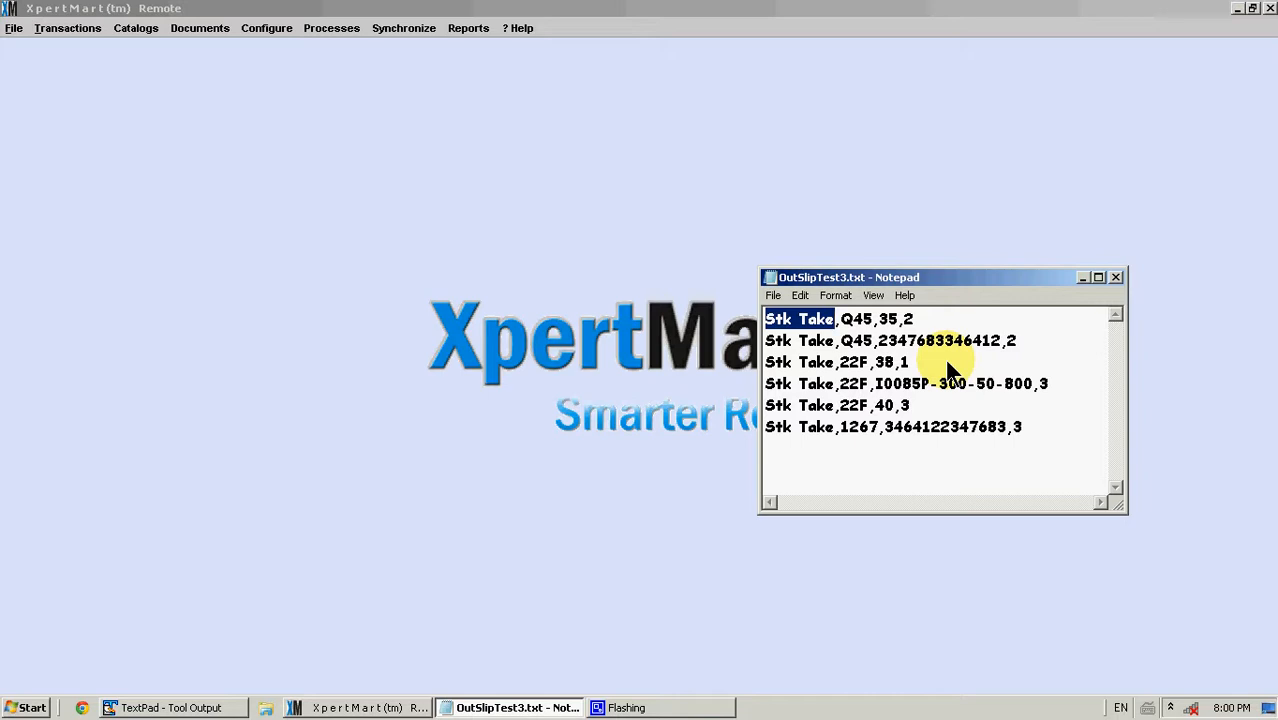
Examine the tag, location and barcode fields in the lines of the OutSlipTest3.txt barcode file
{"action": "key", "text": "Right"}
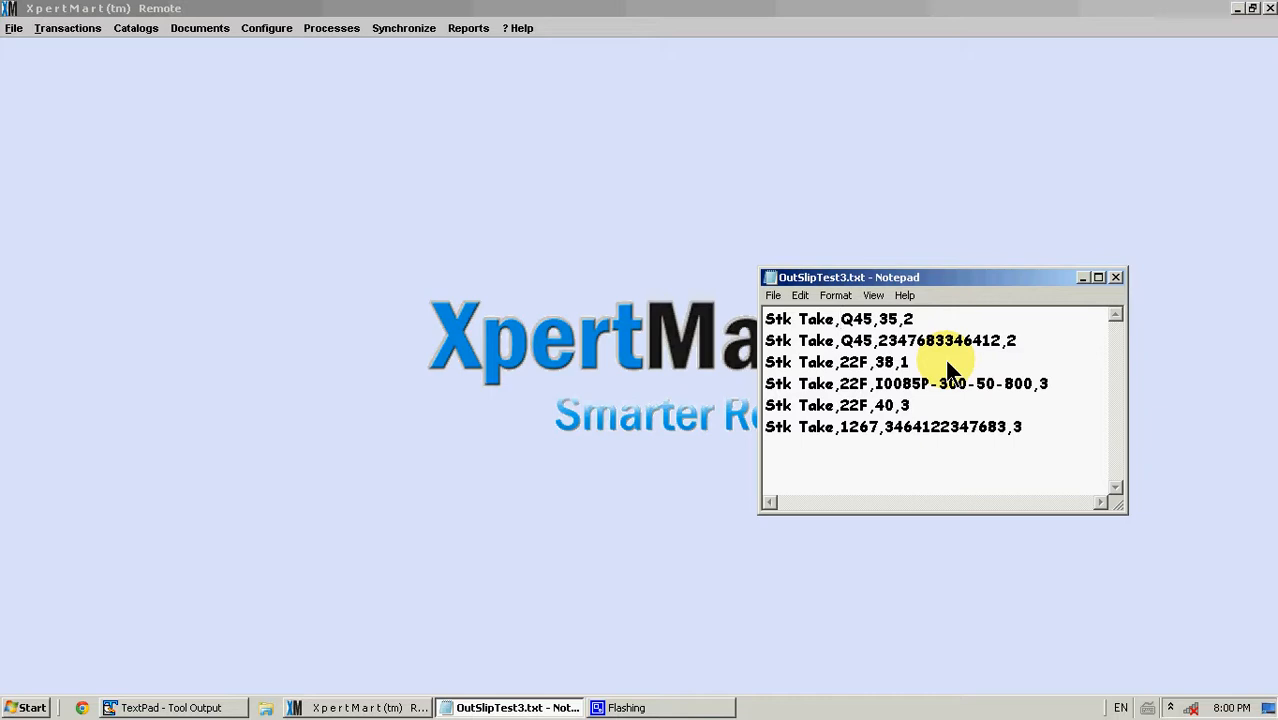
{"action": "key", "text": "Right"}
{"action": "key", "text": "shift+Right"}
{"action": "key", "text": "shift+Right"}
{"action": "key", "text": "shift+Right"}
{"action": "key", "text": "Down"}
{"action": "key", "text": "Down"}
{"action": "key", "text": "shift+Left"}
{"action": "key", "text": "shift+Left"}
{"action": "key", "text": "shift+Left"}
{"action": "key", "text": "Down"}
{"action": "key", "text": "Down"}
{"action": "key", "text": "Down"}
{"action": "key", "text": "shift+Right"}
{"action": "key", "text": "shift+Right"}
{"action": "key", "text": "shift+Right"}
{"action": "key", "text": "shift+Right"}
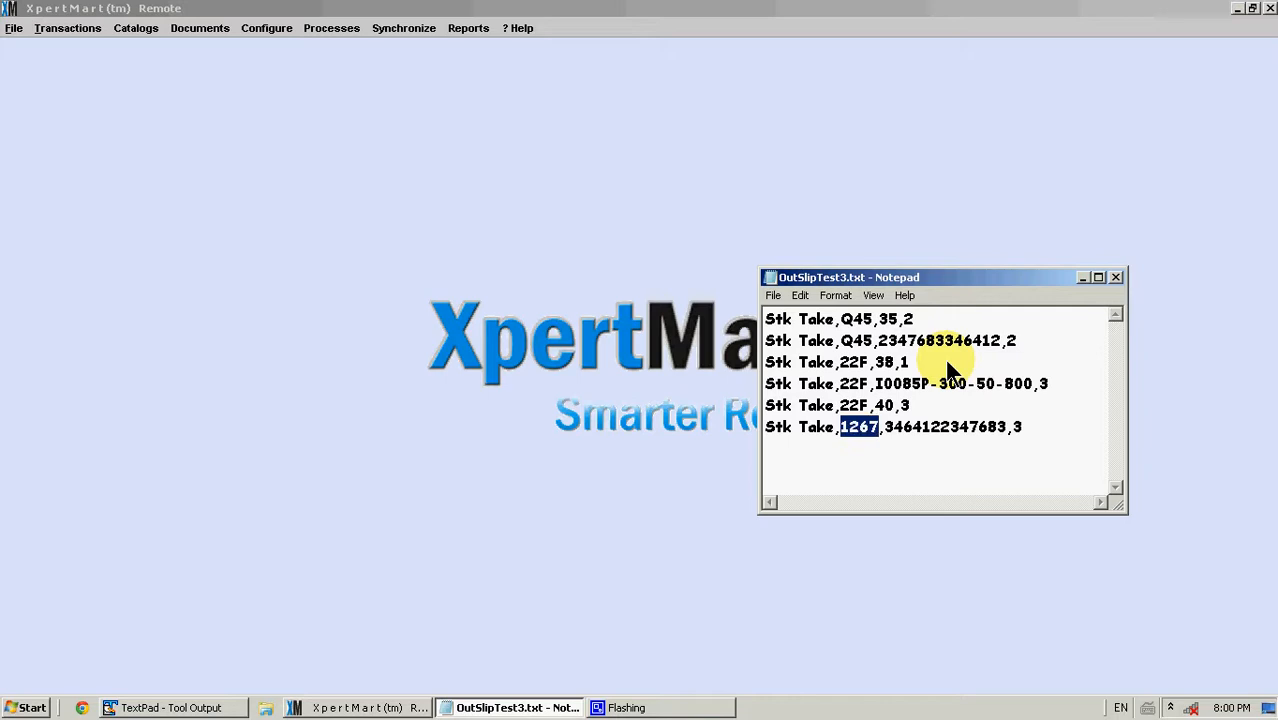
{"action": "key", "text": "Up"}
{"action": "key", "text": "Up"}
{"action": "key", "text": "Up"}
{"action": "key", "text": "Up"}
{"action": "key", "text": "Up"}
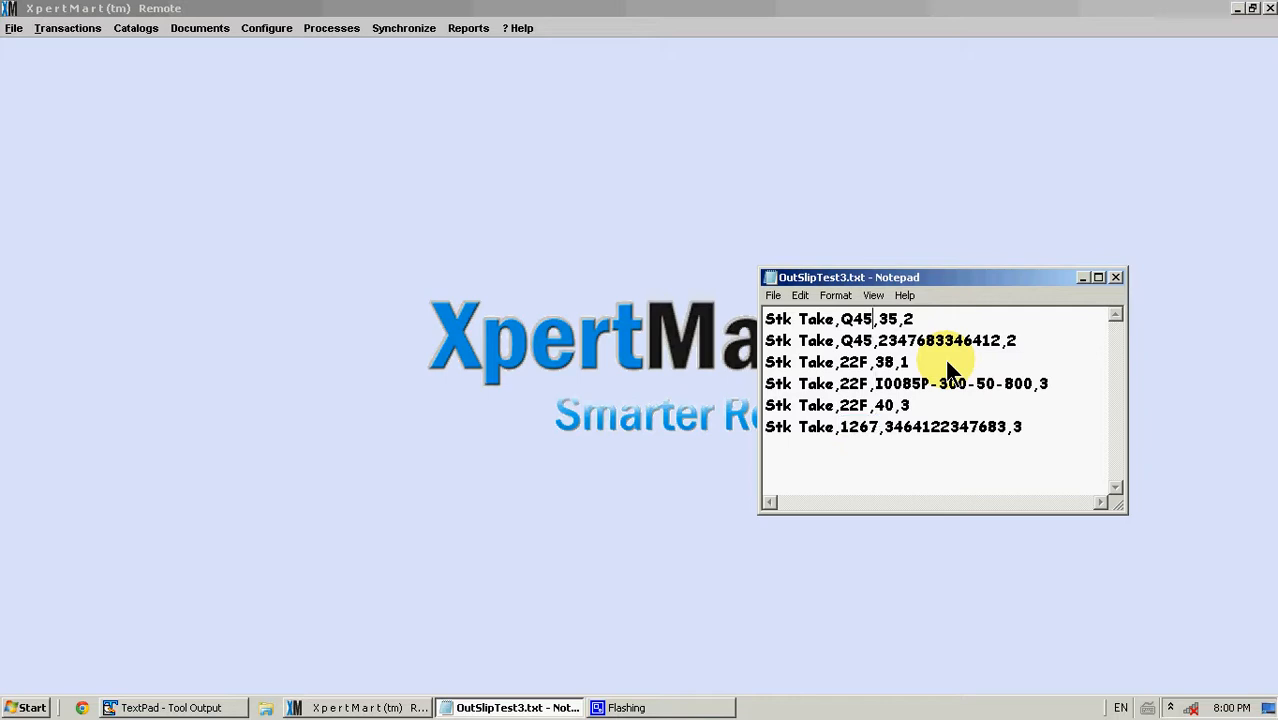
{"action": "key", "text": "shift+Right"}
{"action": "key", "text": "shift+Right"}
{"action": "key", "text": "Down"}
{"action": "key", "text": "Left"}
{"action": "key", "text": "Left"}
{"action": "key", "text": "ctrl+shift+Right"}
{"action": "key", "text": "shift+Left"}
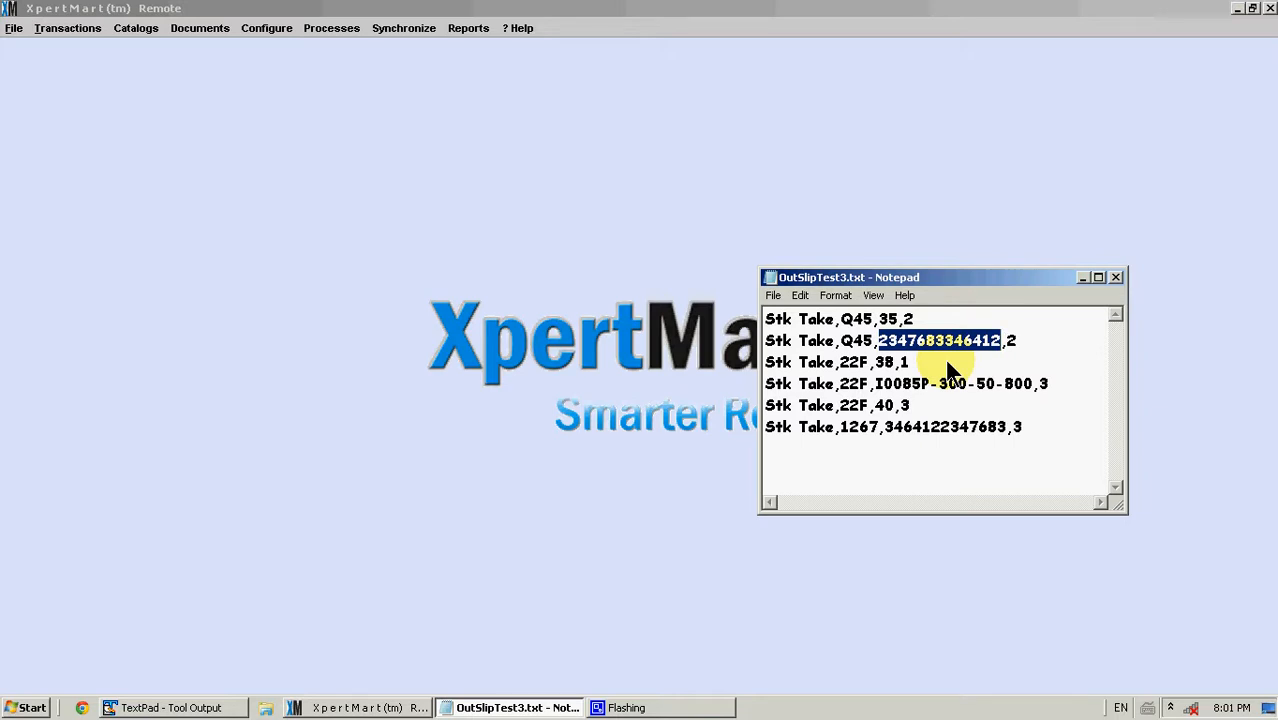
Examine the item codes and quantities in the remaining lines, then close the file without saving changes
{"action": "key", "text": "Down"}
{"action": "key", "text": "Down"}
{"action": "key", "text": "Left"}
{"action": "key", "text": "Left"}
{"action": "key", "text": "Left"}
{"action": "key", "text": "Left"}
{"action": "key", "text": "shift+Right"}
{"action": "key", "text": "shift+Right"}
{"action": "key", "text": "shift+Right"}
{"action": "key", "text": "shift+Right"}
{"action": "key", "text": "shift+Right"}
{"action": "key", "text": "shift+Right"}
{"action": "key", "text": "shift+Right"}
{"action": "key", "text": "shift+Right"}
{"action": "key", "text": "shift+Right"}
{"action": "key", "text": "shift+Right"}
{"action": "key", "text": "shift+Right"}
{"action": "key", "text": "shift+Right"}
{"action": "key", "text": "shift+Right"}
{"action": "key", "text": "shift+Right"}
{"action": "key", "text": "shift+Right"}
{"action": "key", "text": "shift+Right"}
{"action": "key", "text": "shift+Right"}
{"action": "key", "text": "shift+Right"}
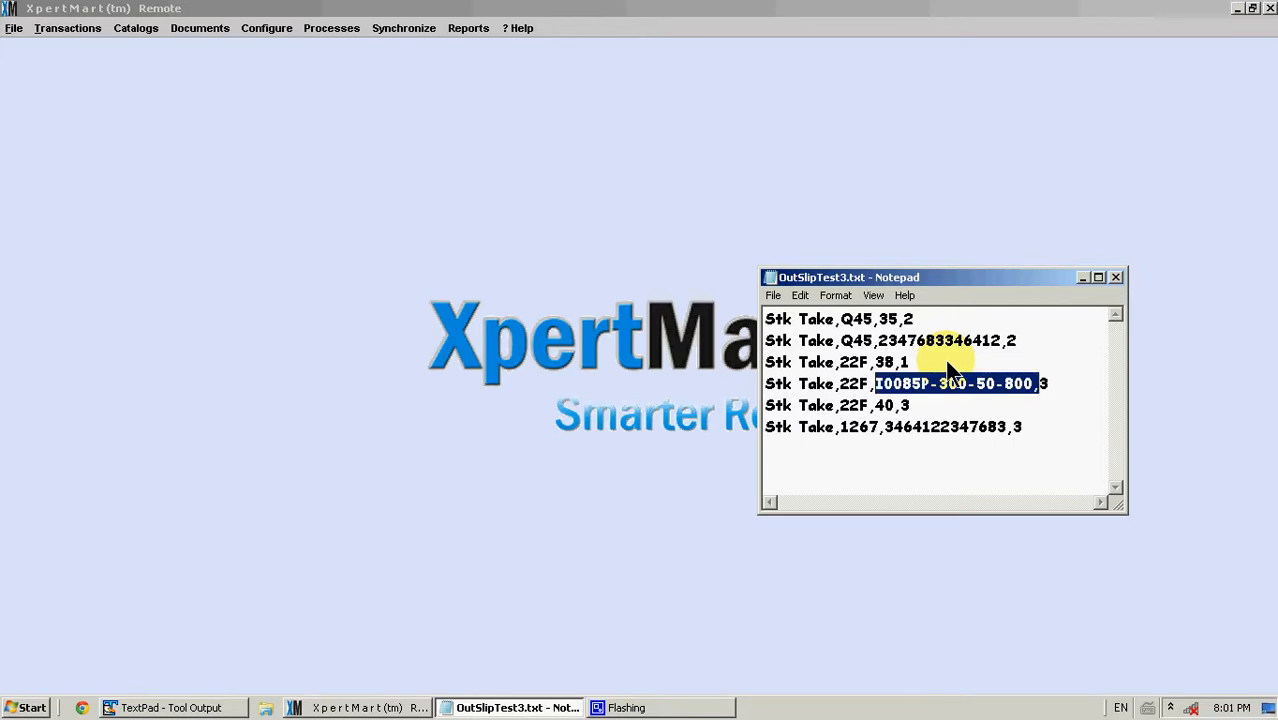
{"action": "key", "text": "shift+Left"}
{"action": "left_click", "coordinate": [946, 361]}
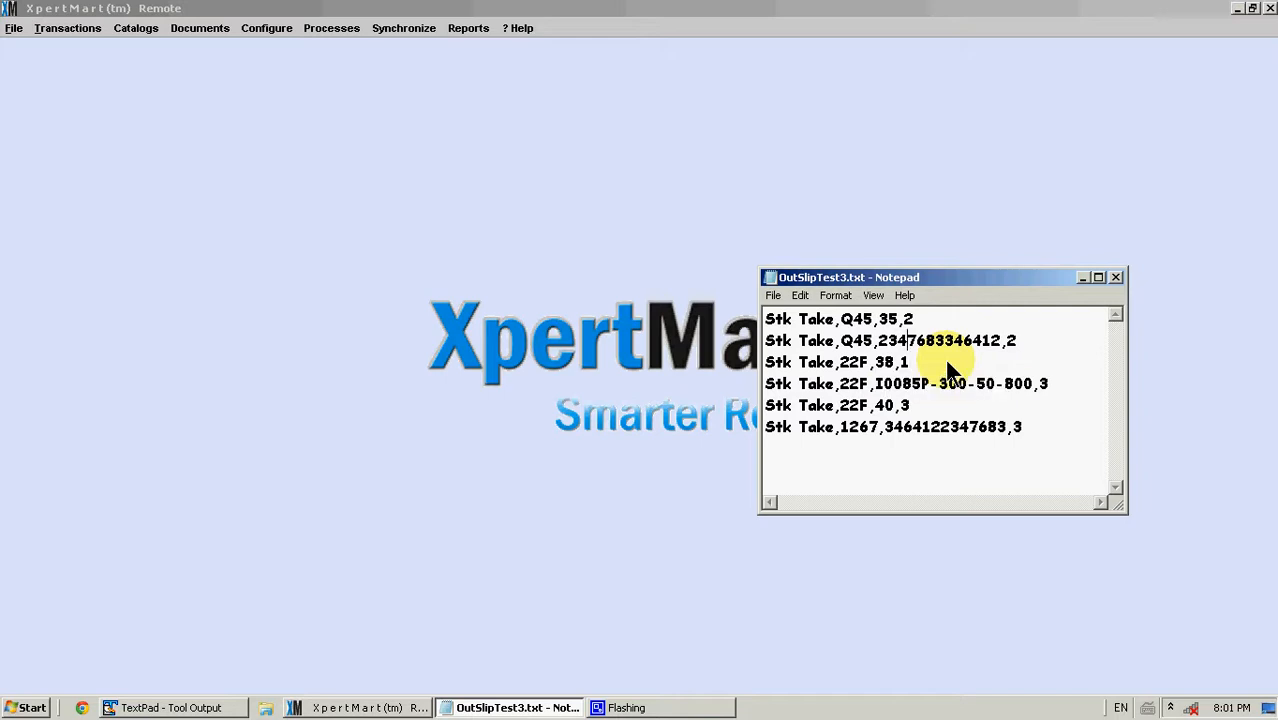
{"action": "key", "text": "Up"}
{"action": "key", "text": "Up"}
{"action": "key", "text": "Down"}
{"action": "key", "text": "Right"}
{"action": "key", "text": "Right"}
{"action": "key", "text": "Right"}
{"action": "key", "text": "Right"}
{"action": "key", "text": "Right"}
{"action": "key", "text": "Right"}
{"action": "key", "text": "Right"}
{"action": "key", "text": "Right"}
{"action": "key", "text": "Right"}
{"action": "key", "text": "Right"}
{"action": "key", "text": "Down"}
{"action": "key", "text": "Up"}
{"action": "key", "text": "Up"}
{"action": "key", "text": "Down"}
{"action": "key", "text": "Down"}
{"action": "key", "text": "shift+Left"}
{"action": "key", "text": "Down"}
{"action": "key", "text": "End"}
{"action": "key", "text": "shift+Left"}
{"action": "left_click", "coordinate": [1115, 276]}
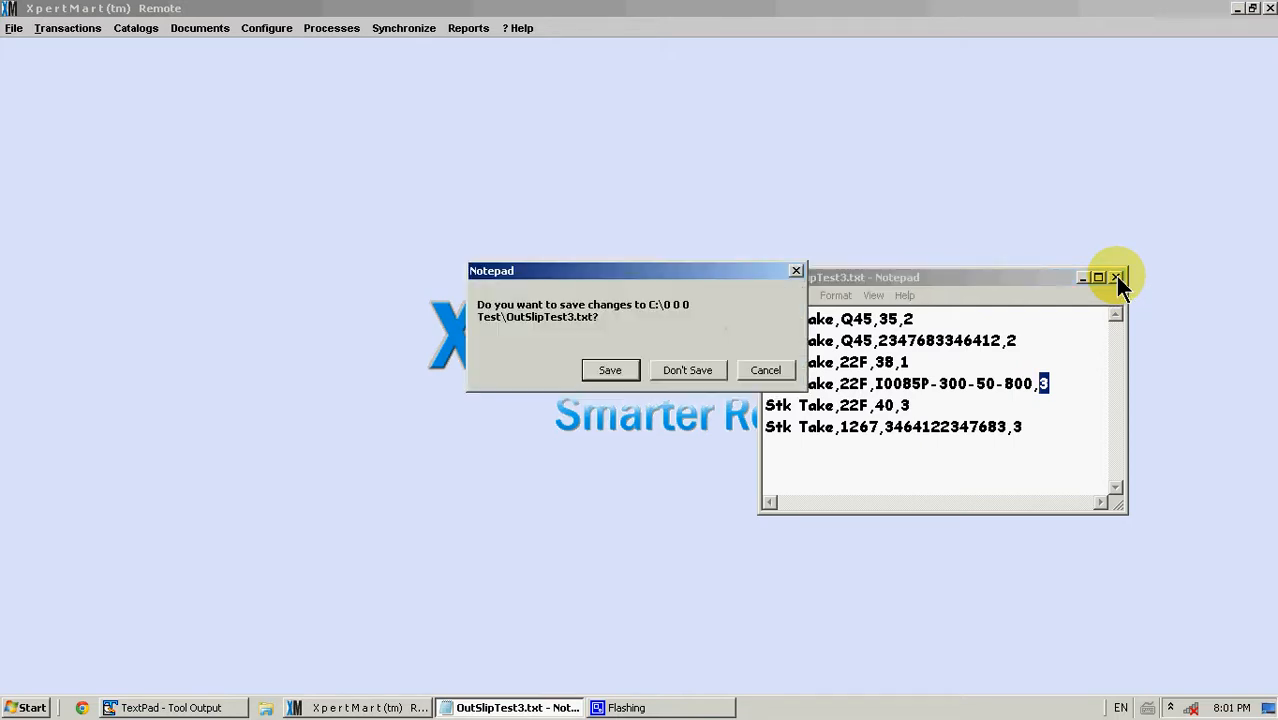
{"action": "left_click", "coordinate": [693, 372]}
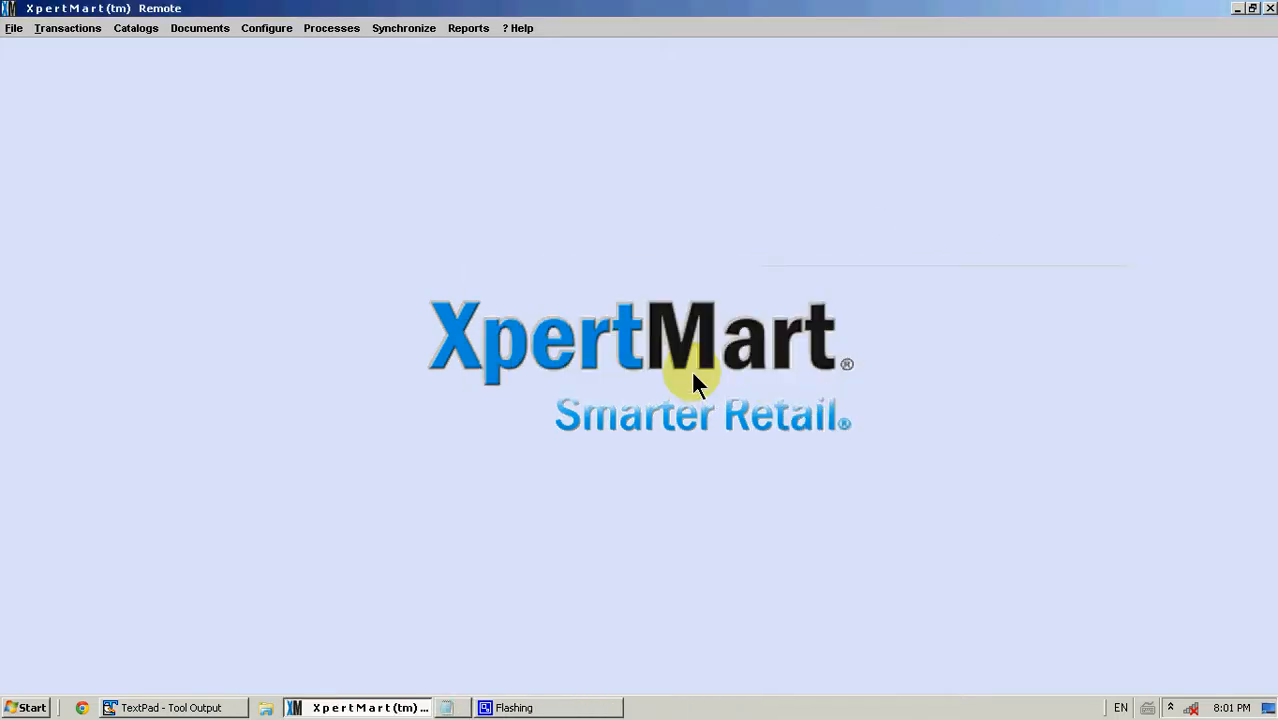
Start Generate Out Slips from Bar Codes, confirm it, and choose the Tag, Location, Barcode, Quantity file format
{"action": "left_click", "coordinate": [328, 30]}
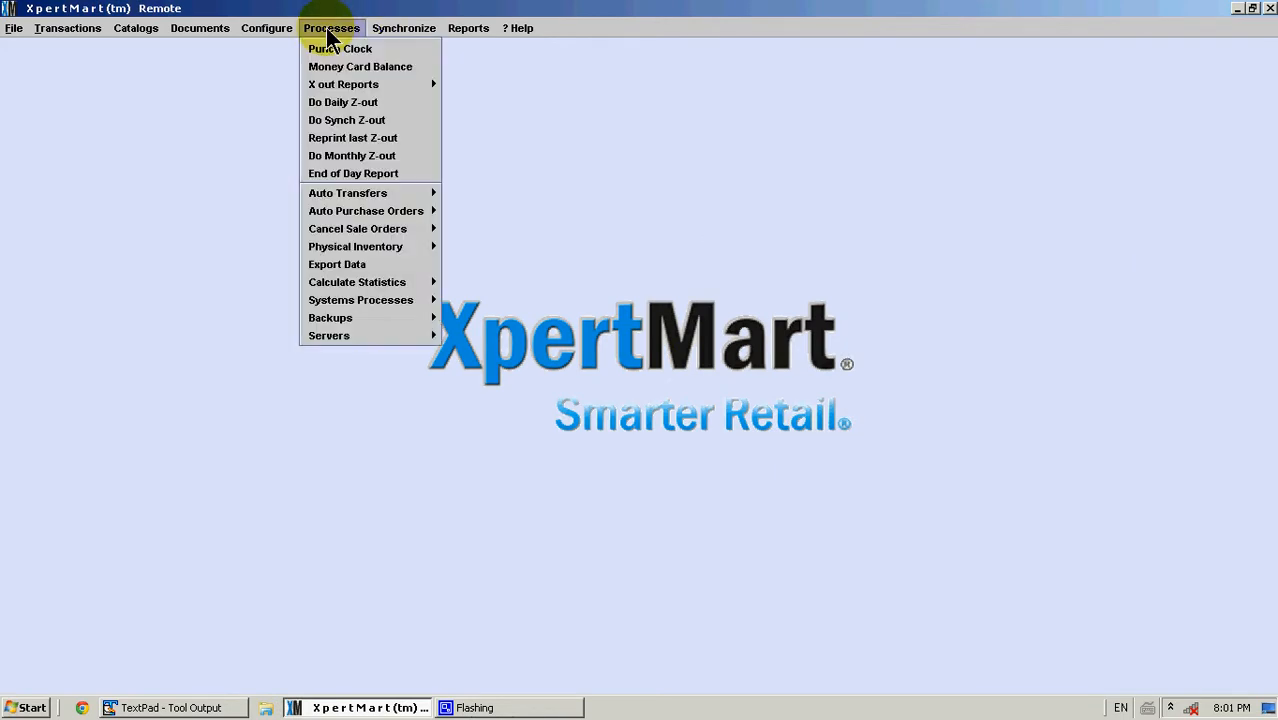
{"action": "mouse_move", "coordinate": [95, 33]}
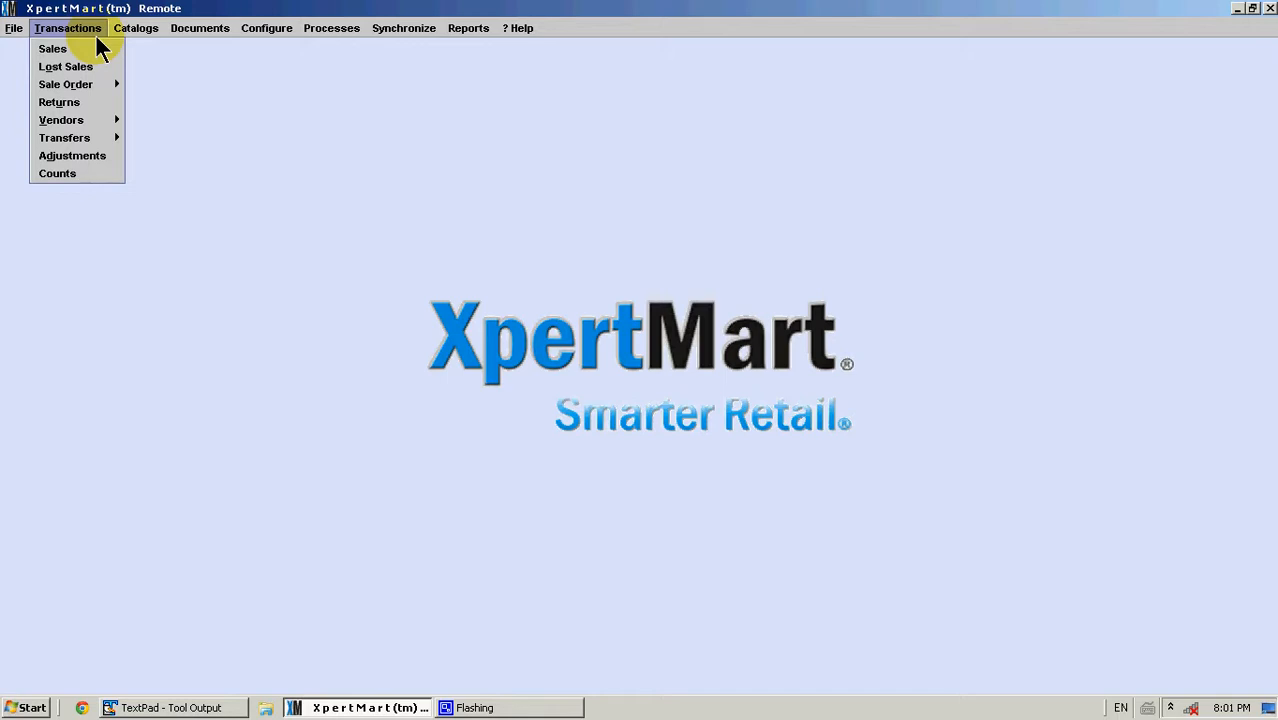
{"action": "mouse_move", "coordinate": [101, 141]}
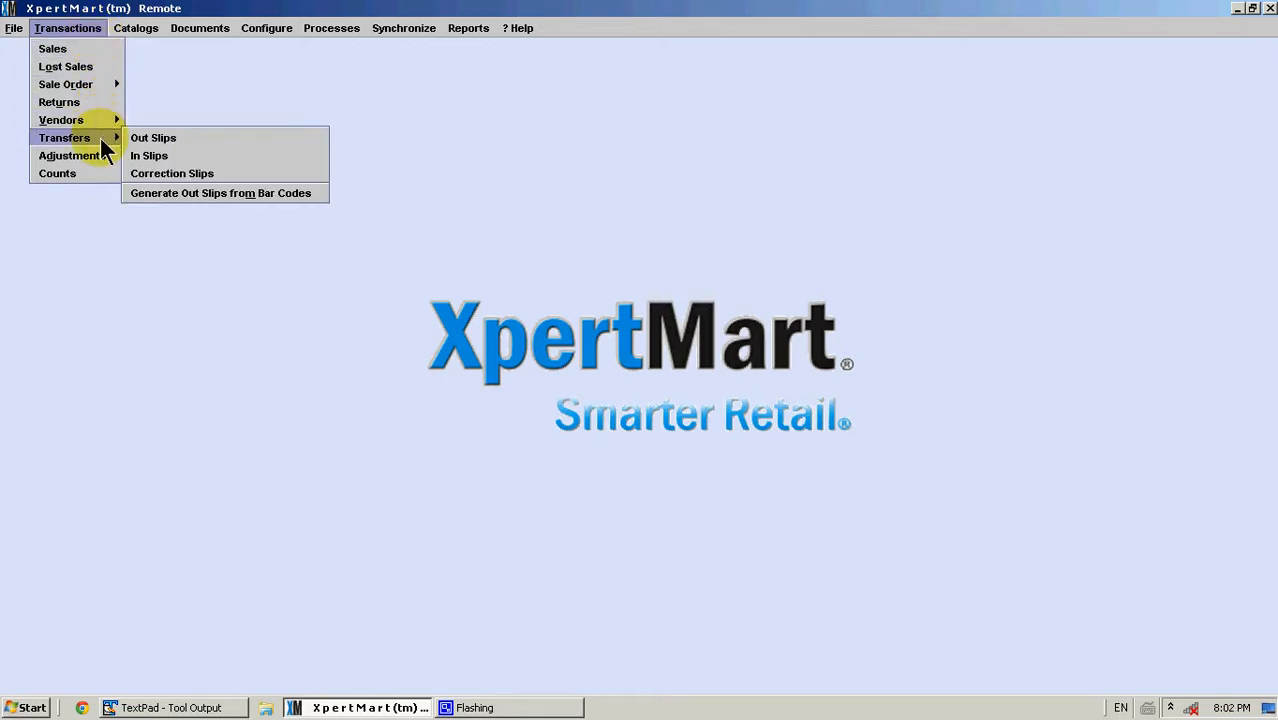
{"action": "left_click", "coordinate": [211, 193]}
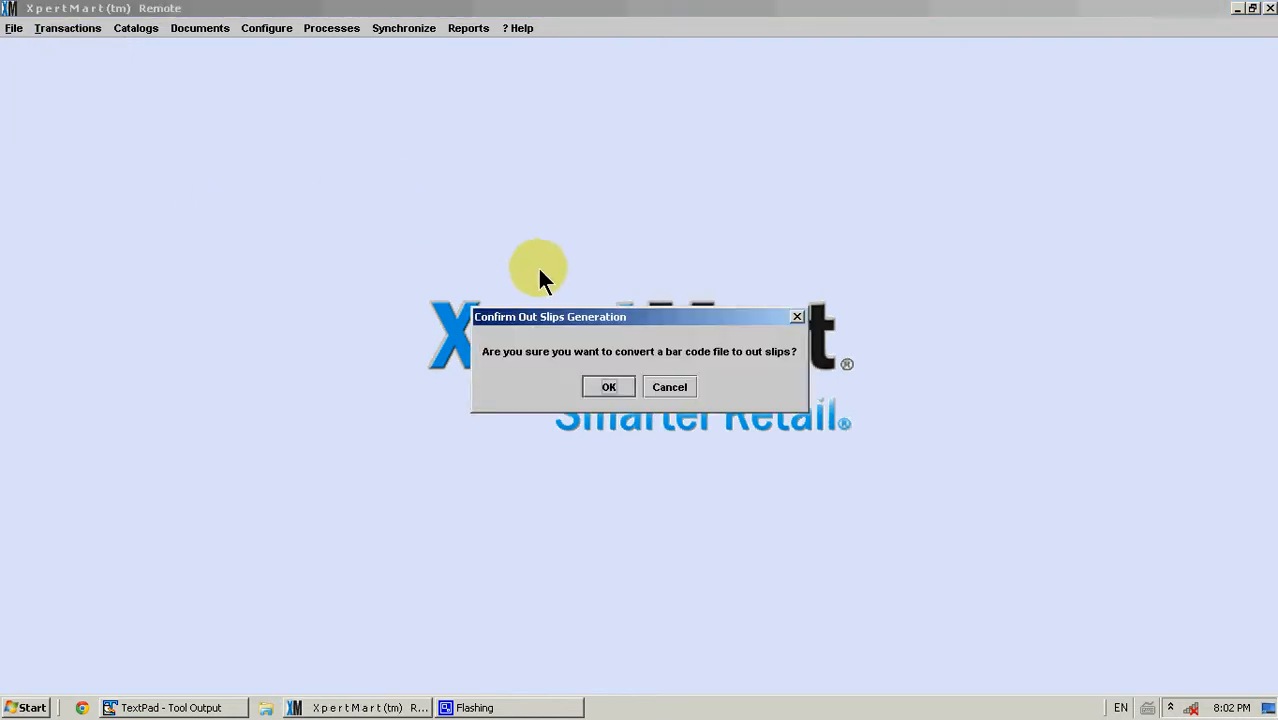
{"action": "left_click", "coordinate": [607, 390]}
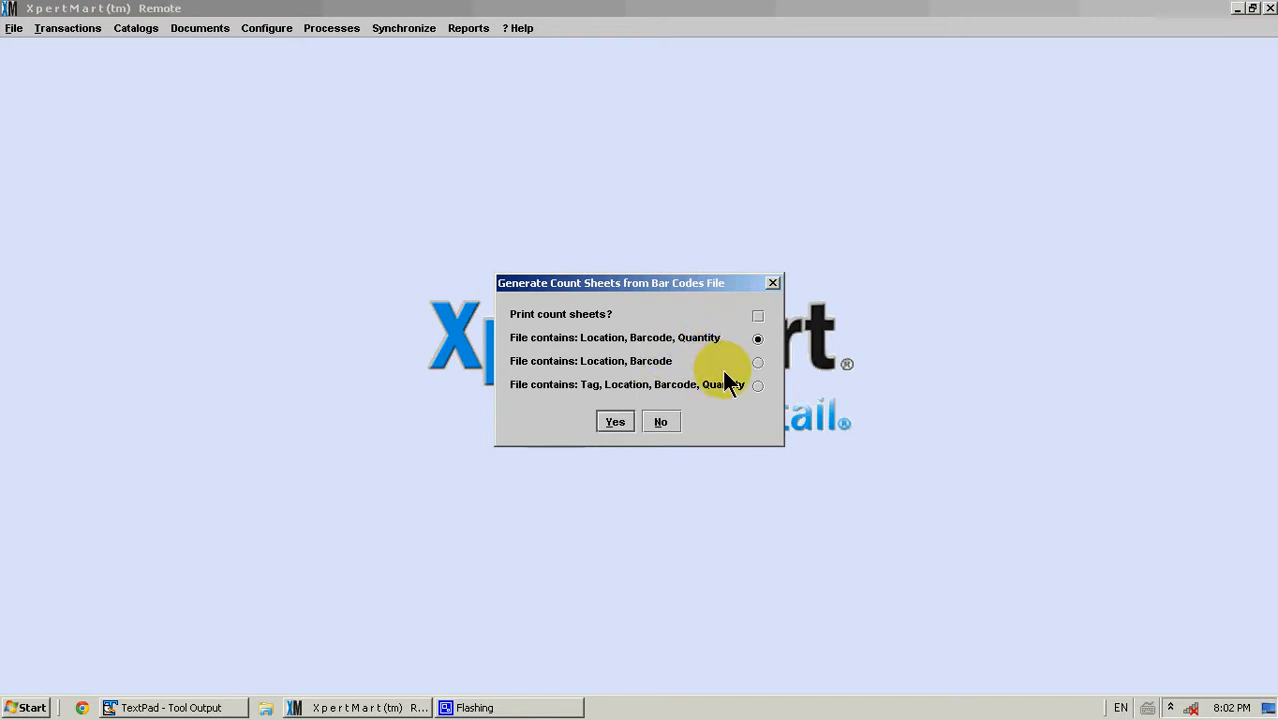
{"action": "left_click", "coordinate": [757, 385]}
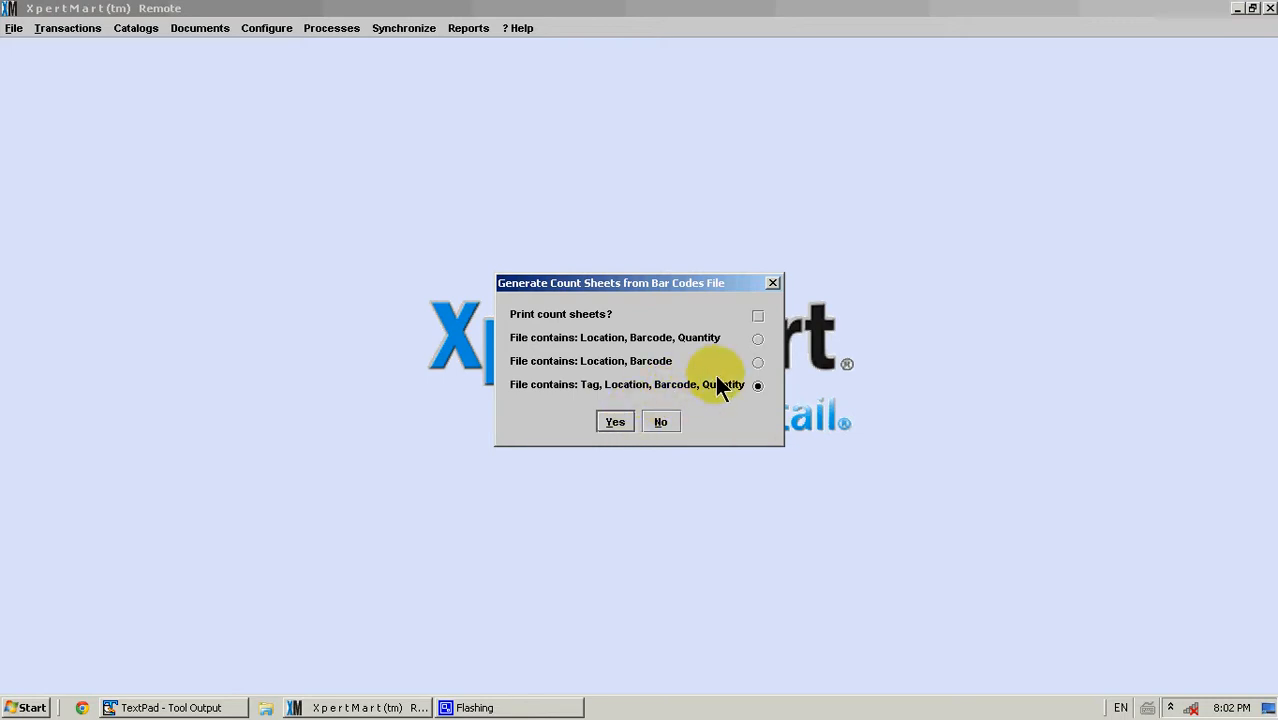
{"action": "left_click", "coordinate": [614, 422]}
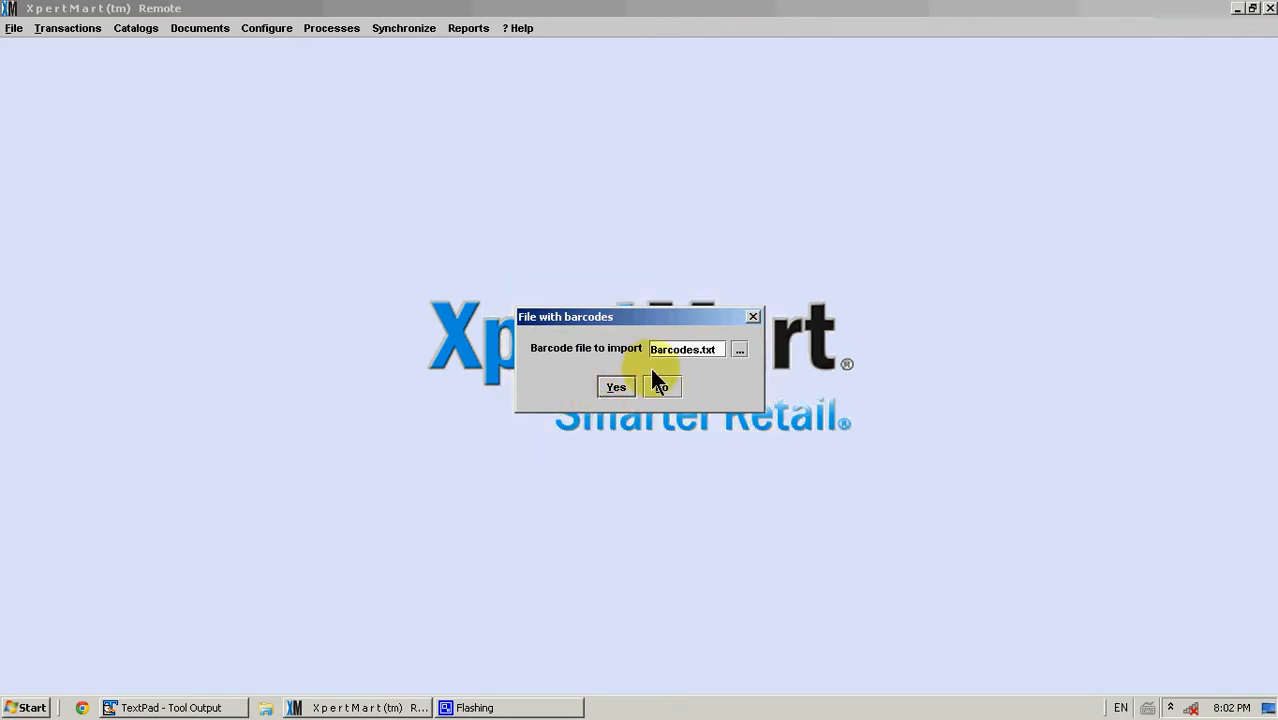
Select OutSlipTest.txt in the C:\0 0 0 Test folder as the barcode file to import and accept it
{"action": "left_click", "coordinate": [738, 350]}
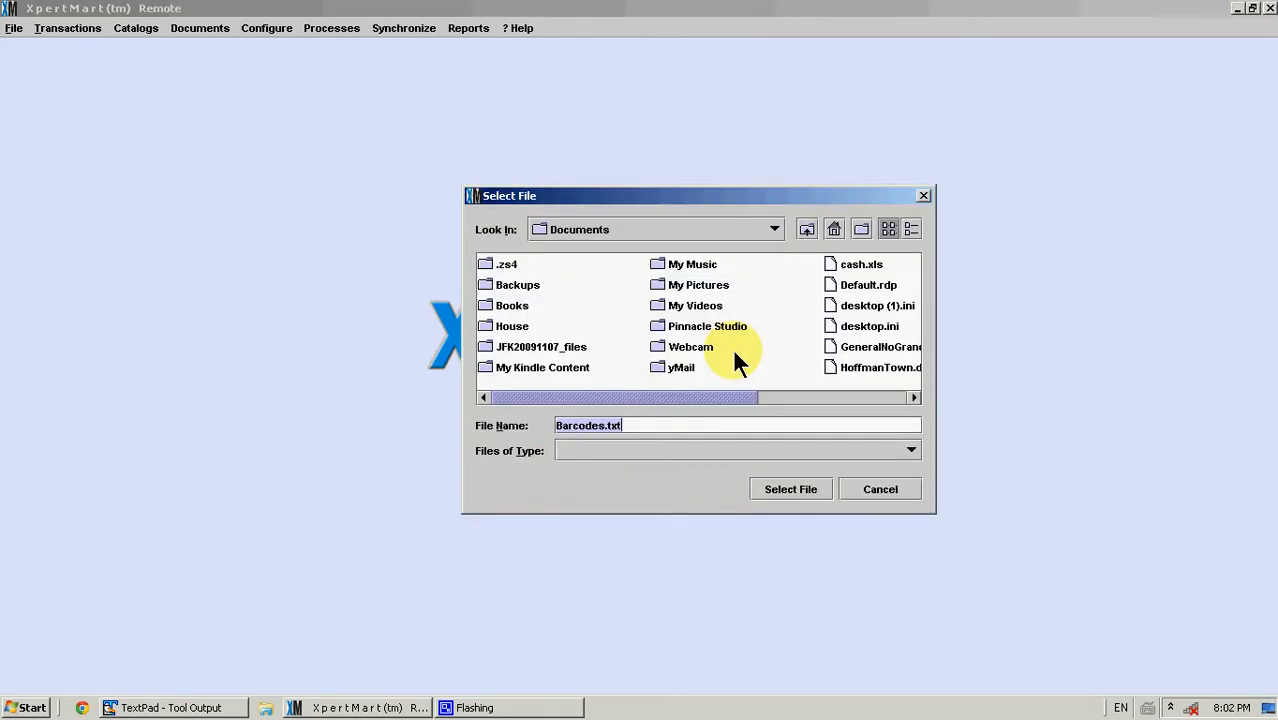
{"action": "left_click", "coordinate": [775, 229]}
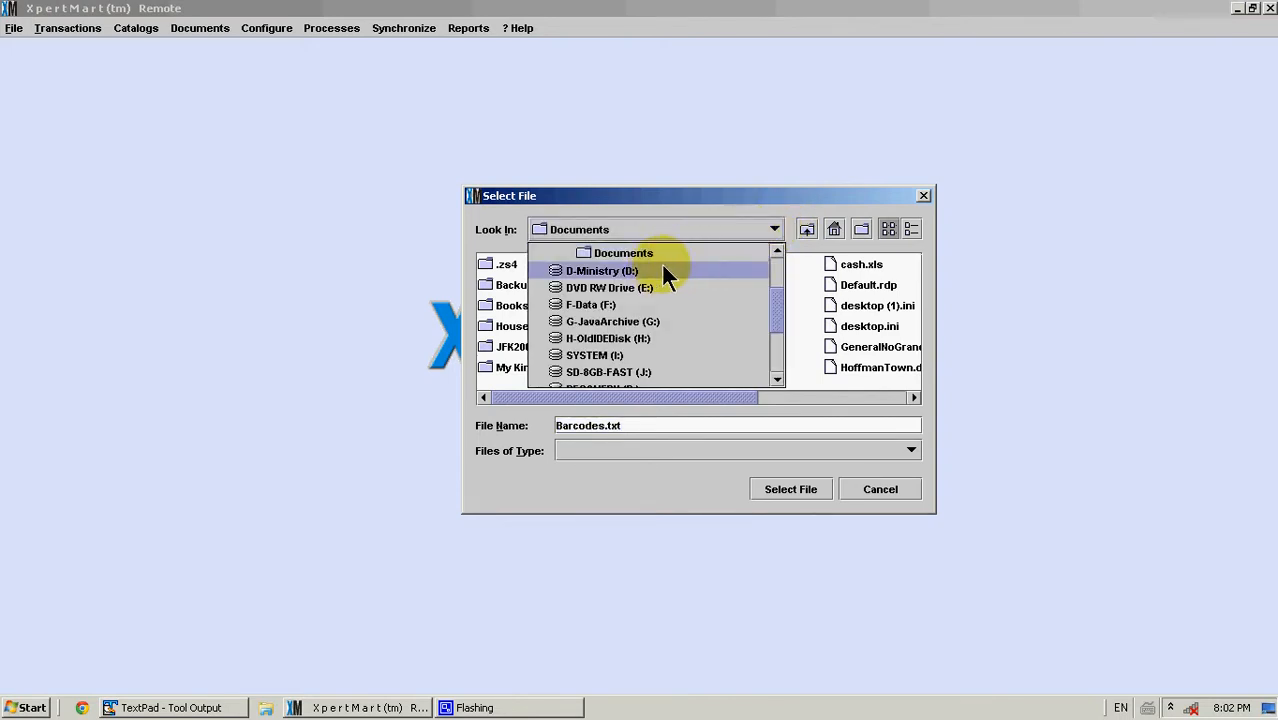
{"action": "left_click_drag", "start_coordinate": [778, 318], "coordinate": [764, 257]}
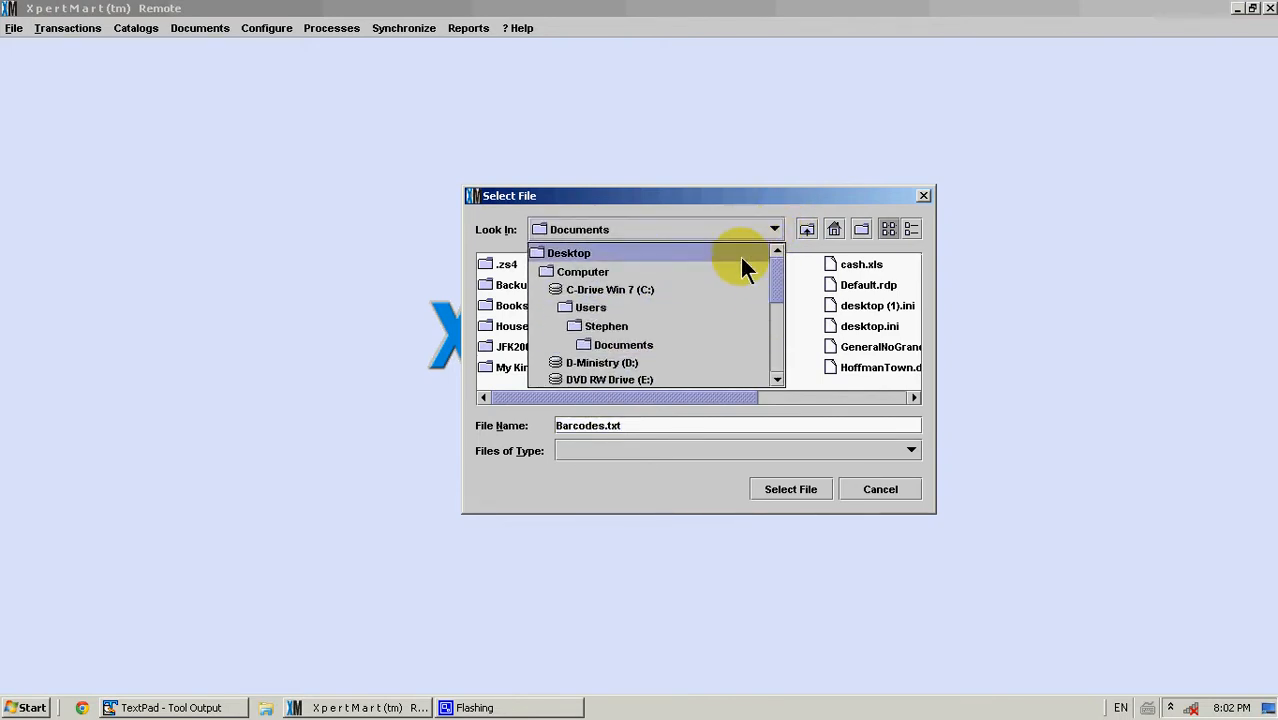
{"action": "left_click", "coordinate": [640, 291]}
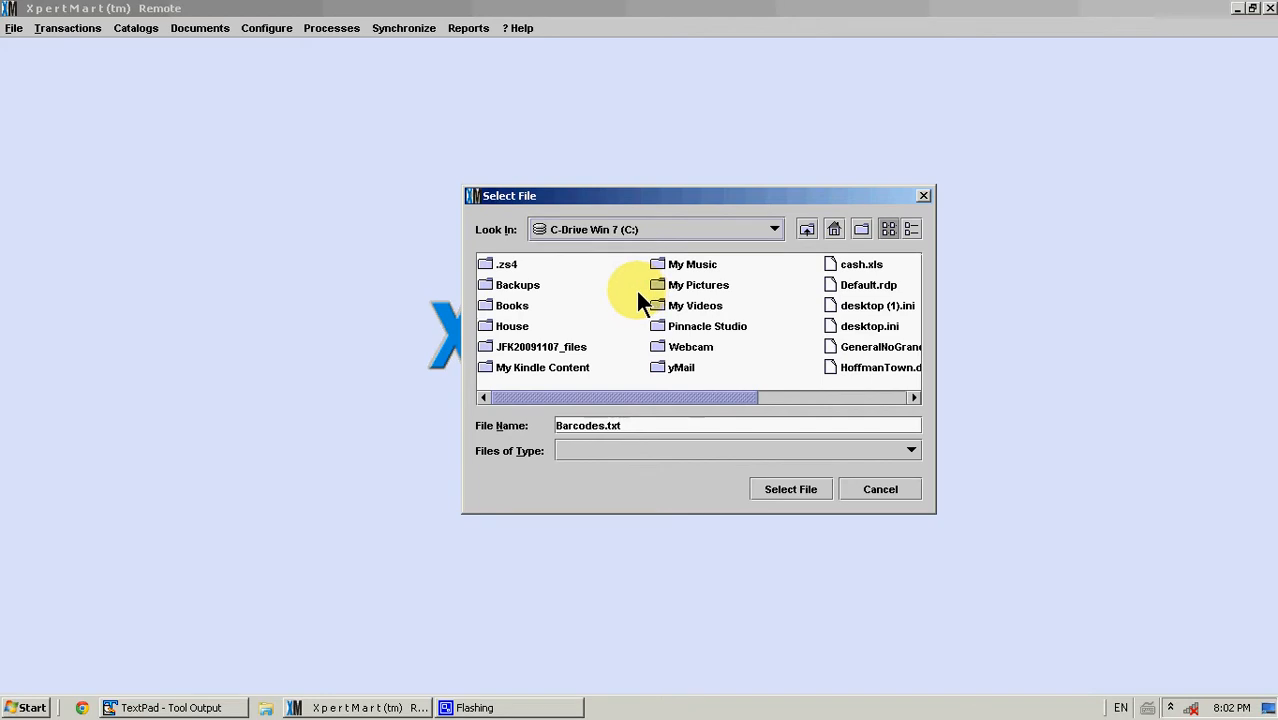
{"action": "left_click", "coordinate": [913, 226]}
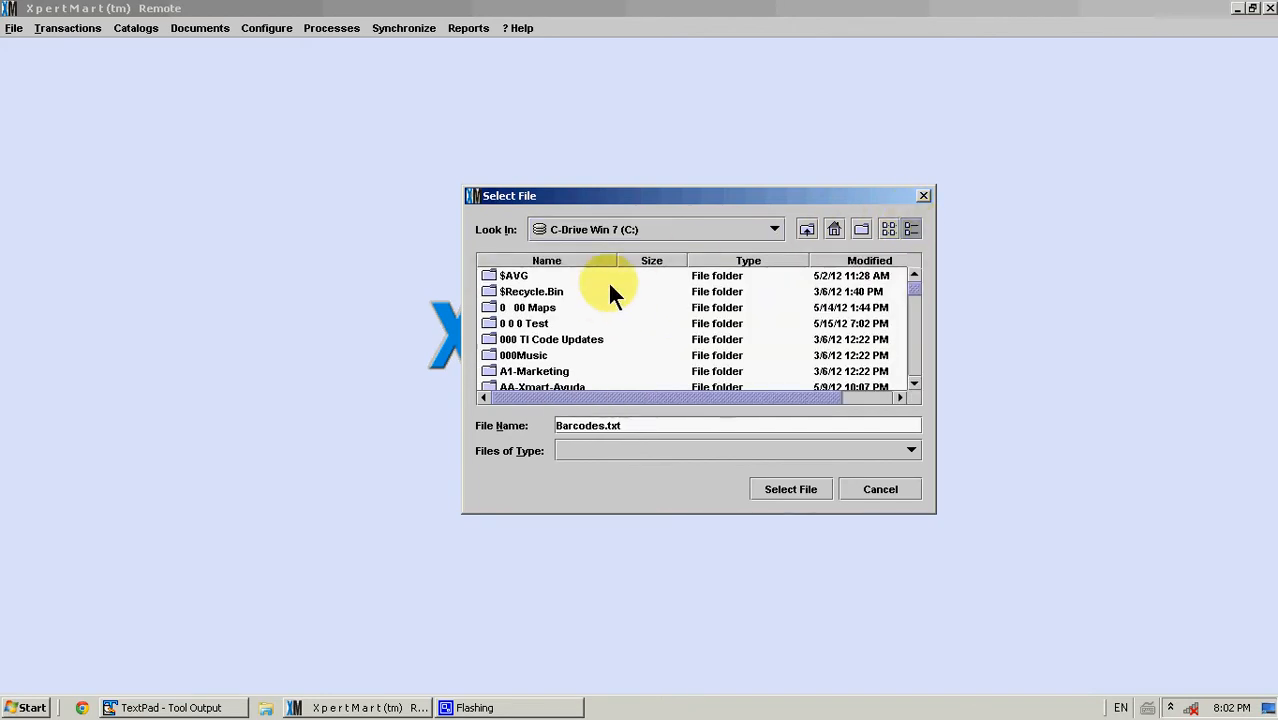
{"action": "double_click", "coordinate": [540, 323]}
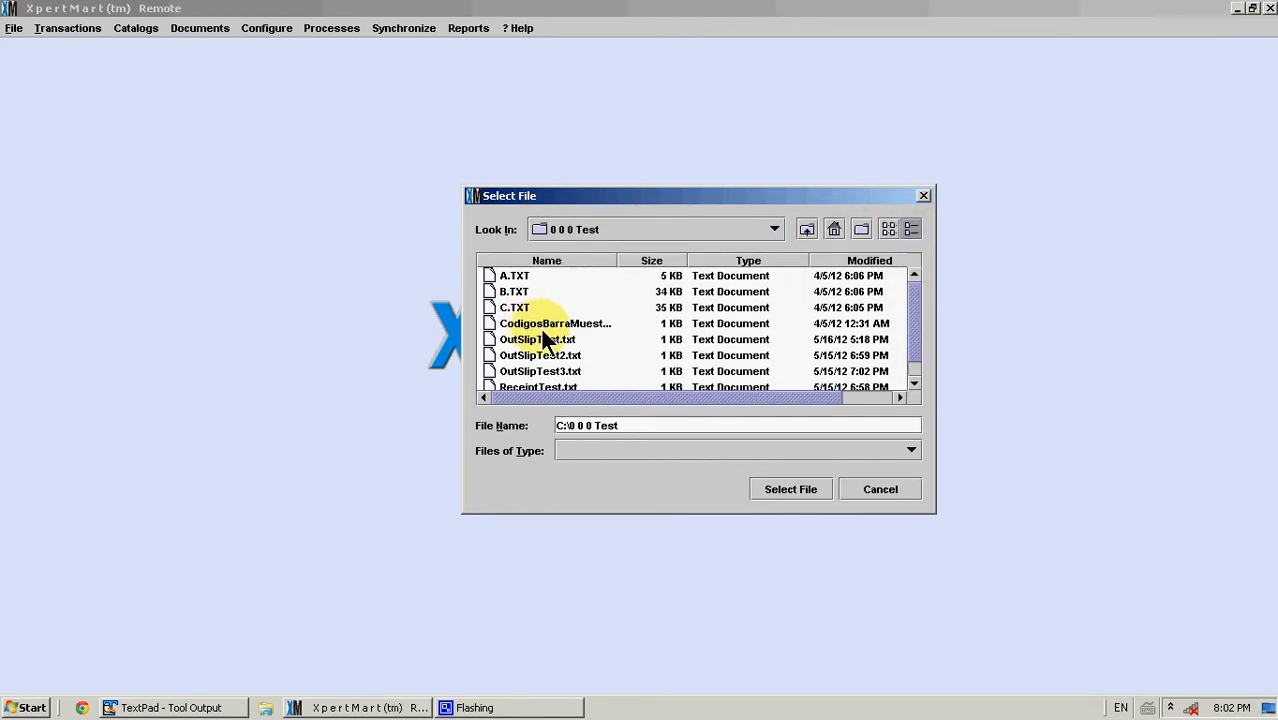
{"action": "left_click", "coordinate": [537, 339]}
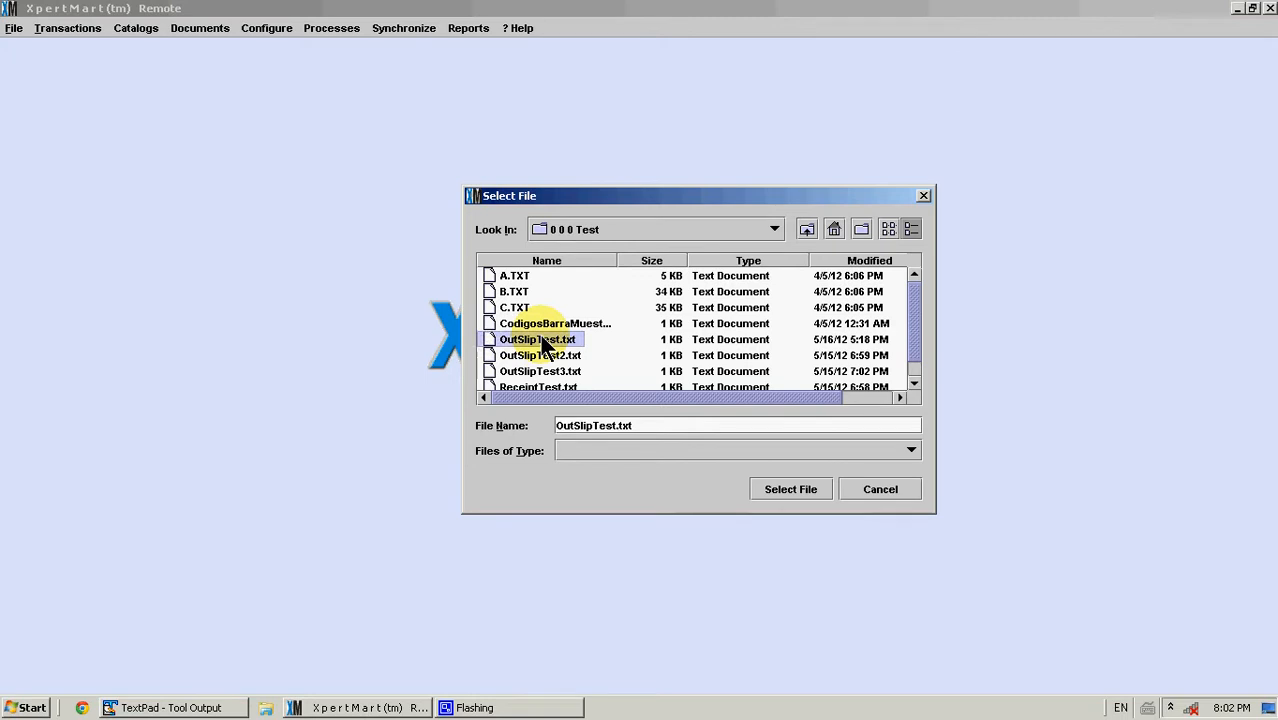
{"action": "left_click", "coordinate": [785, 495]}
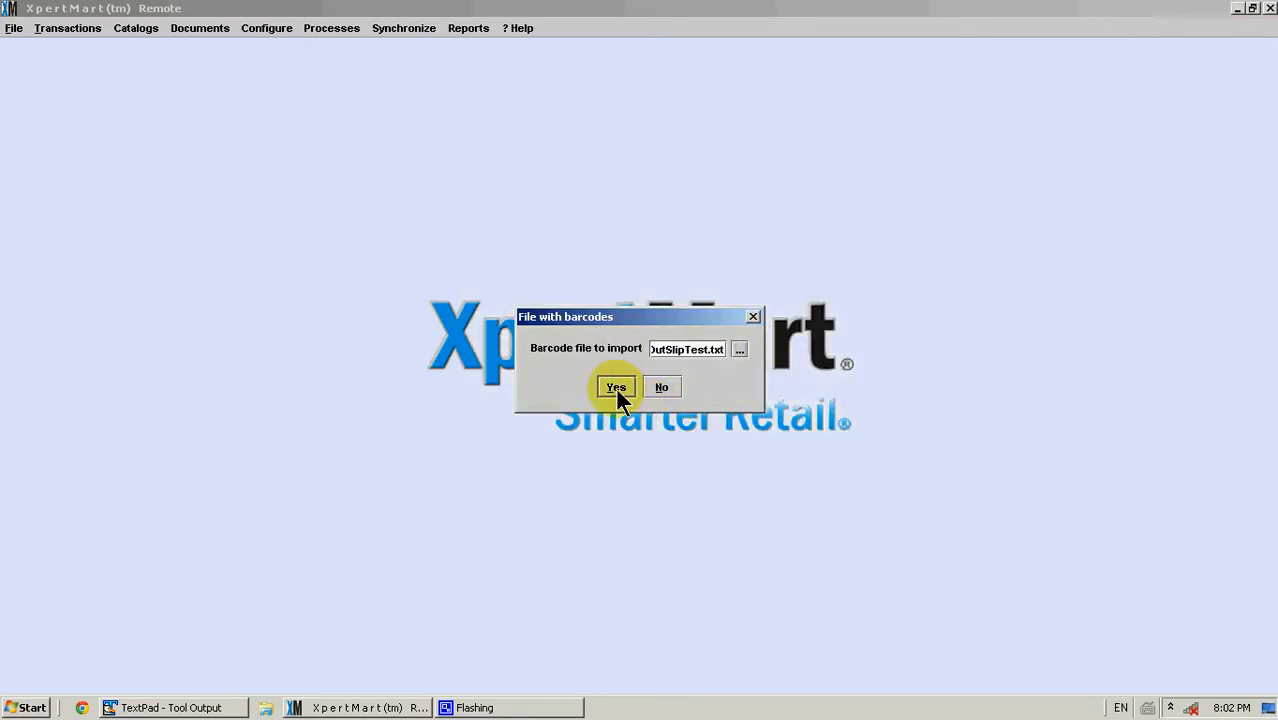
{"action": "left_click", "coordinate": [615, 386]}
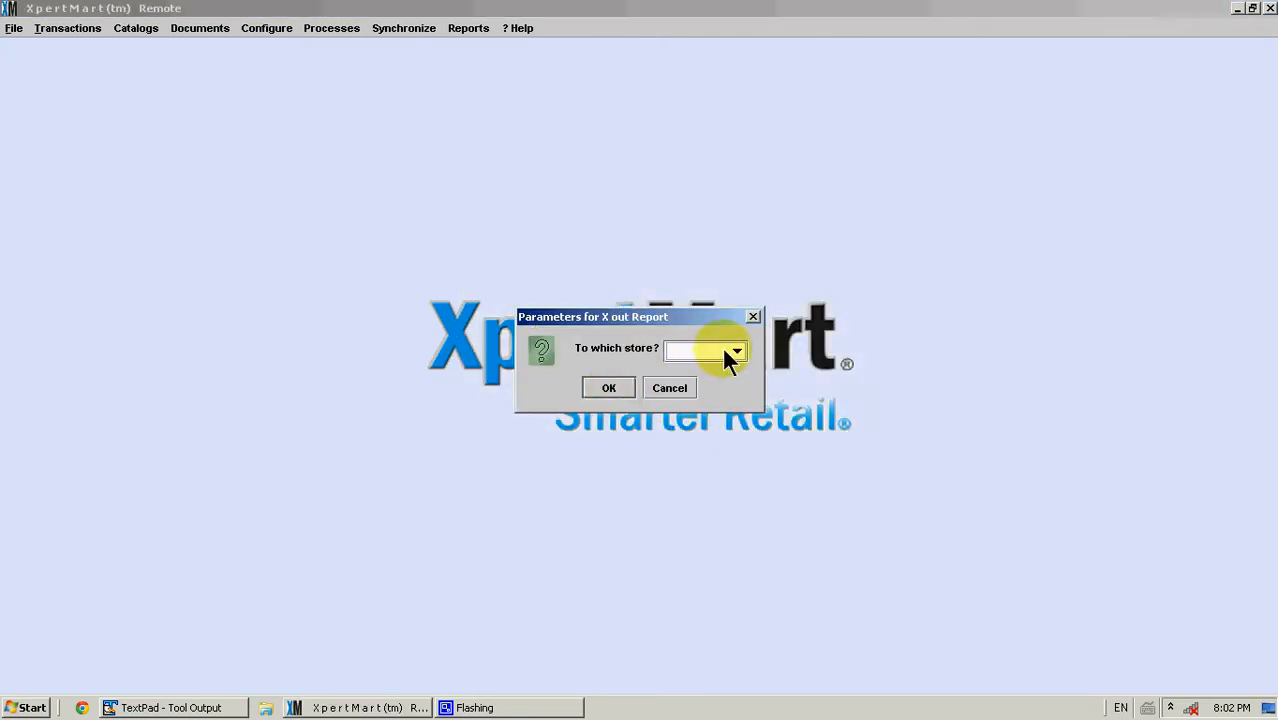
Set the destination store to Pac and confirm
{"action": "left_click", "coordinate": [735, 355]}
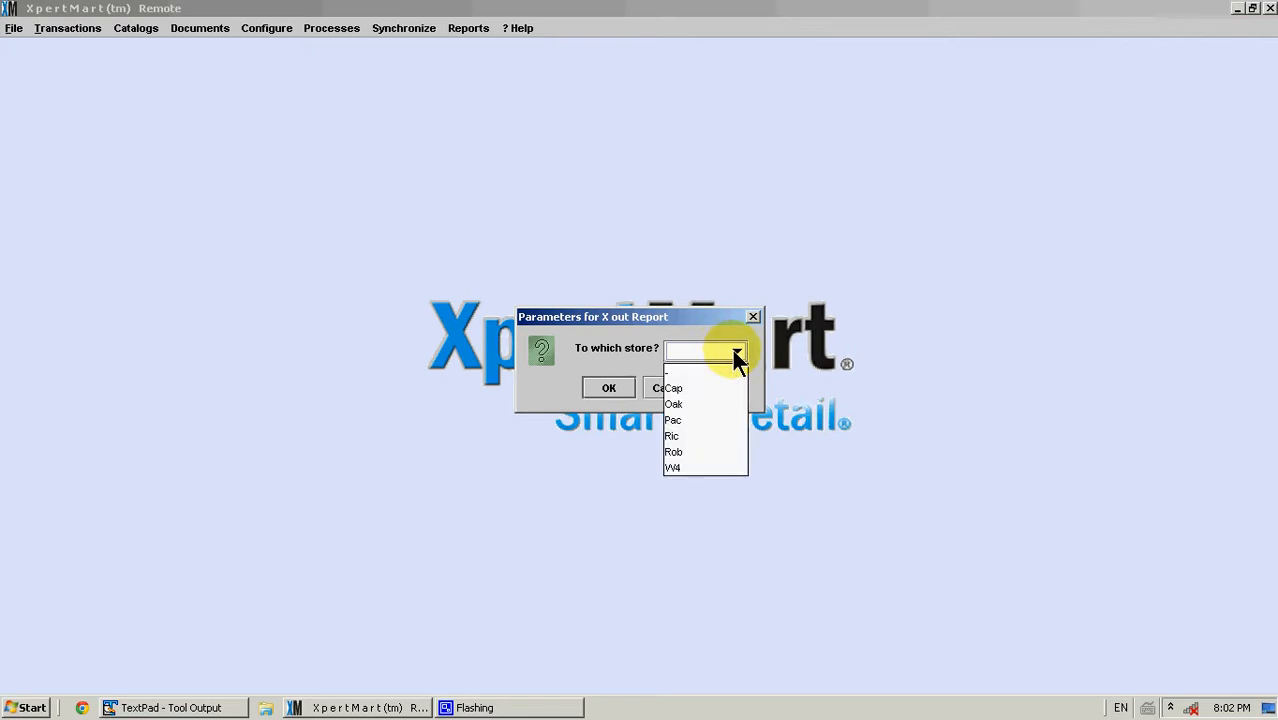
{"action": "left_click", "coordinate": [723, 420]}
{"action": "left_click", "coordinate": [609, 388]}
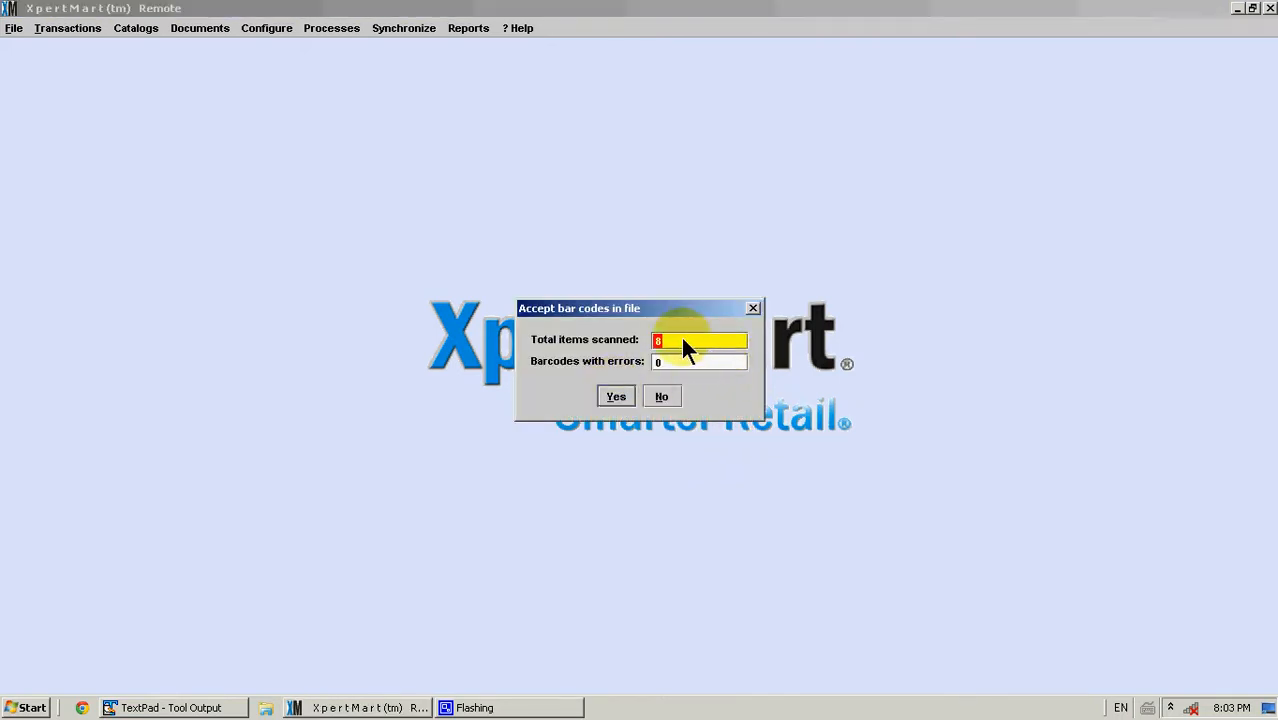
Accept the scanned bar codes in the file and dismiss the completion message
{"action": "left_click", "coordinate": [683, 358]}
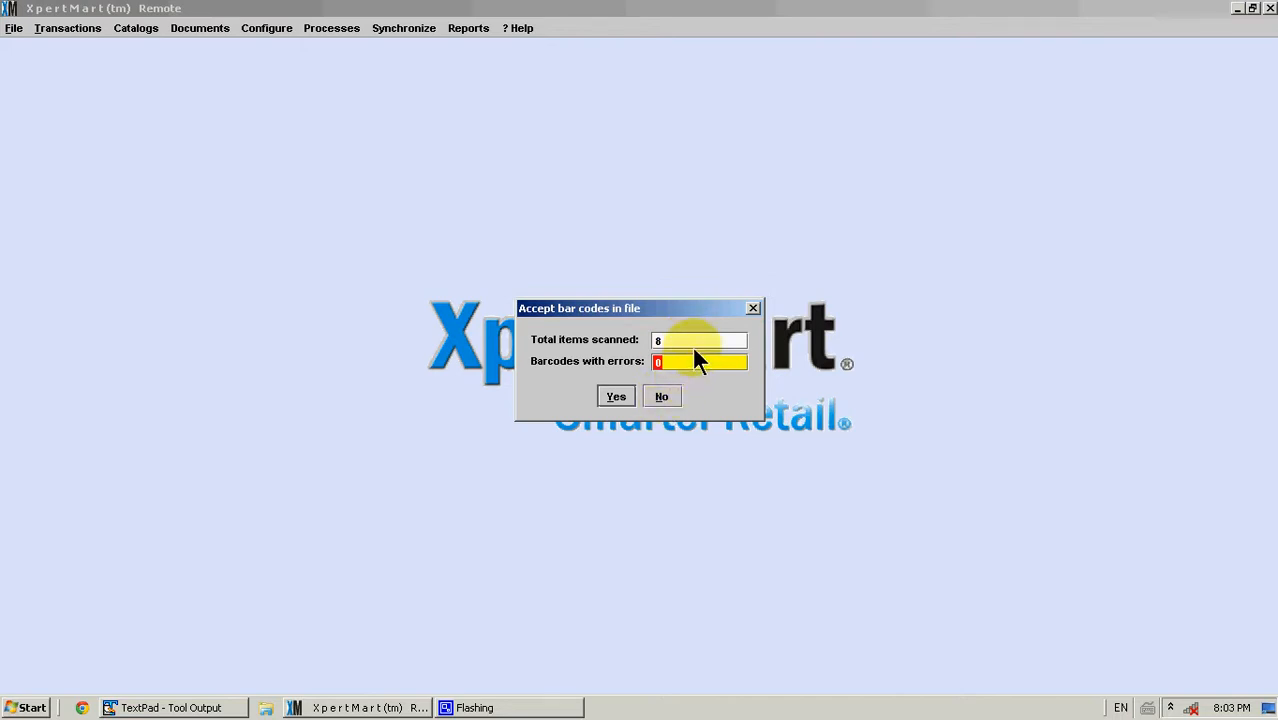
{"action": "left_click", "coordinate": [608, 394]}
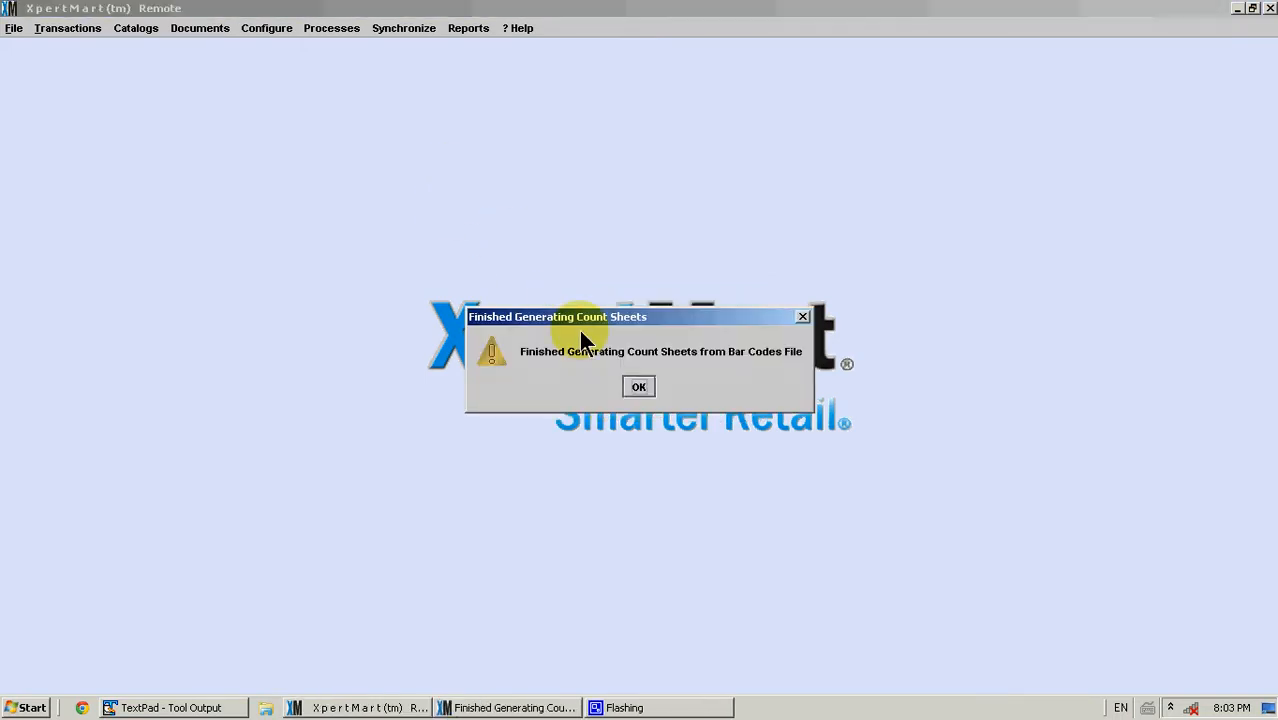
{"action": "left_click", "coordinate": [636, 387]}
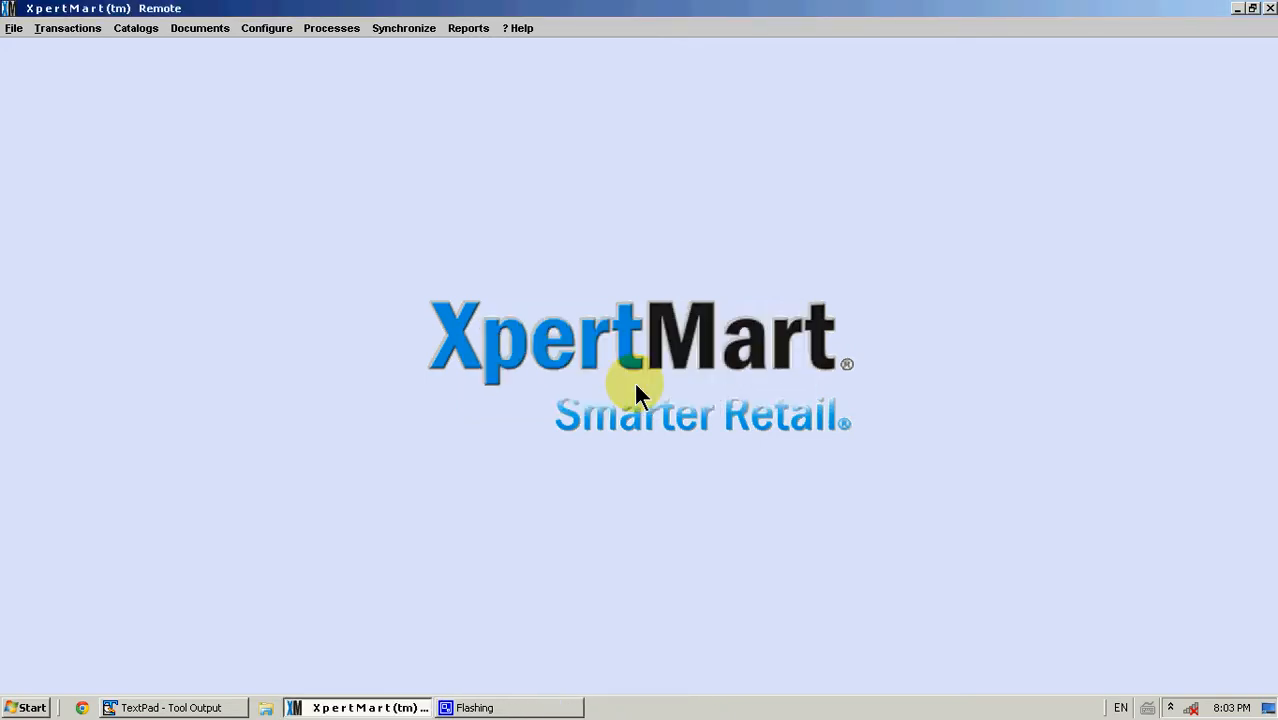
Open the Out Slips transfer documents
{"action": "left_click", "coordinate": [208, 30]}
{"action": "mouse_move", "coordinate": [235, 118]}
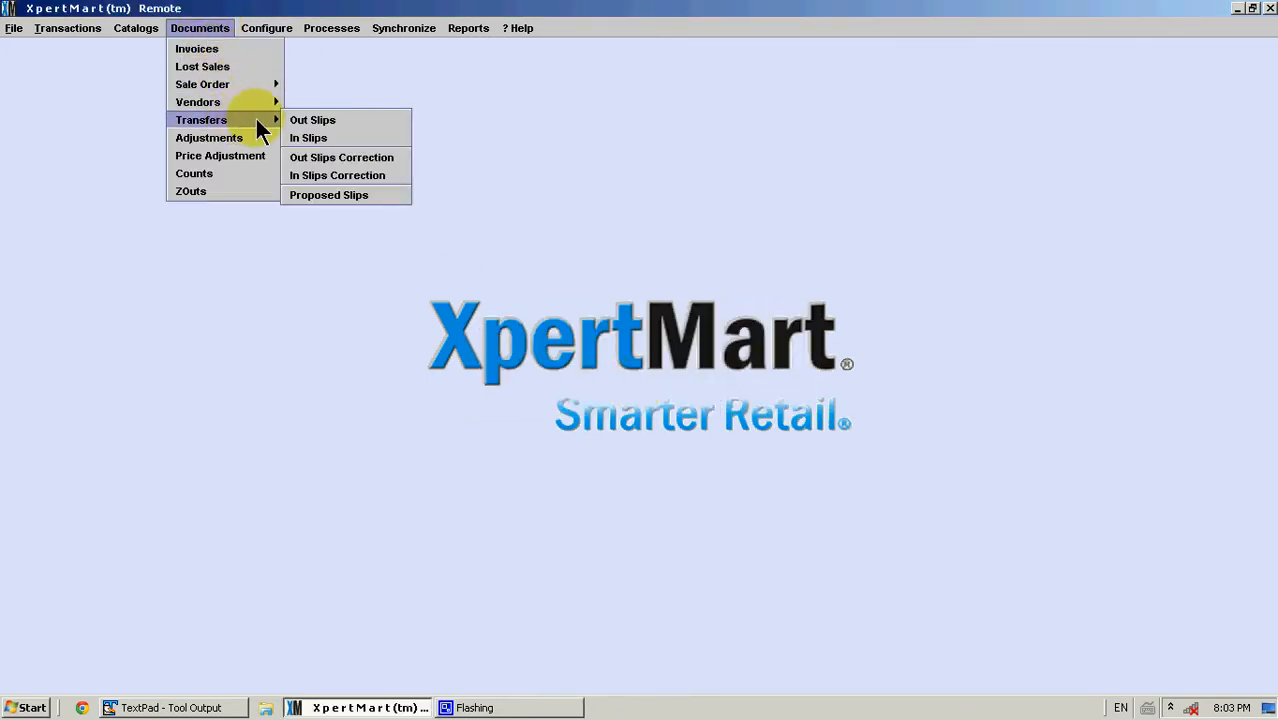
{"action": "left_click", "coordinate": [339, 121]}
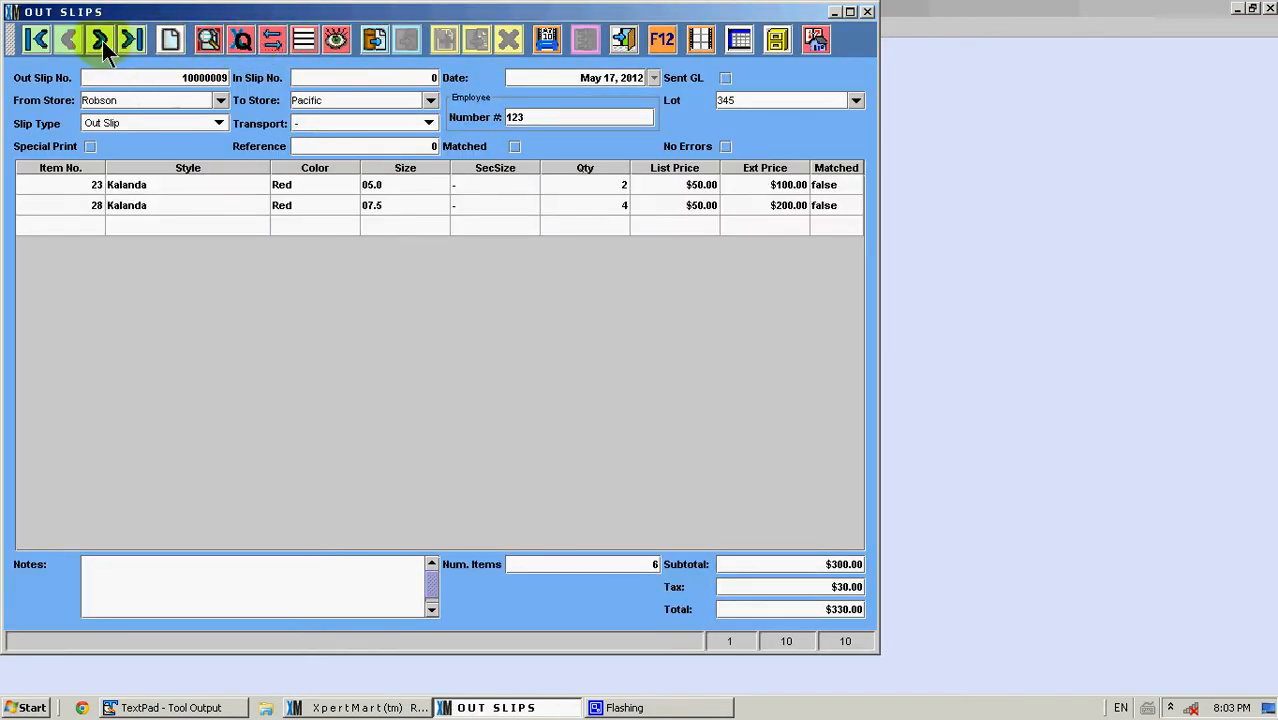
Browse back and forth through the out slip records to review the generated slips
{"action": "left_click", "coordinate": [102, 41]}
{"action": "left_click", "coordinate": [102, 41]}
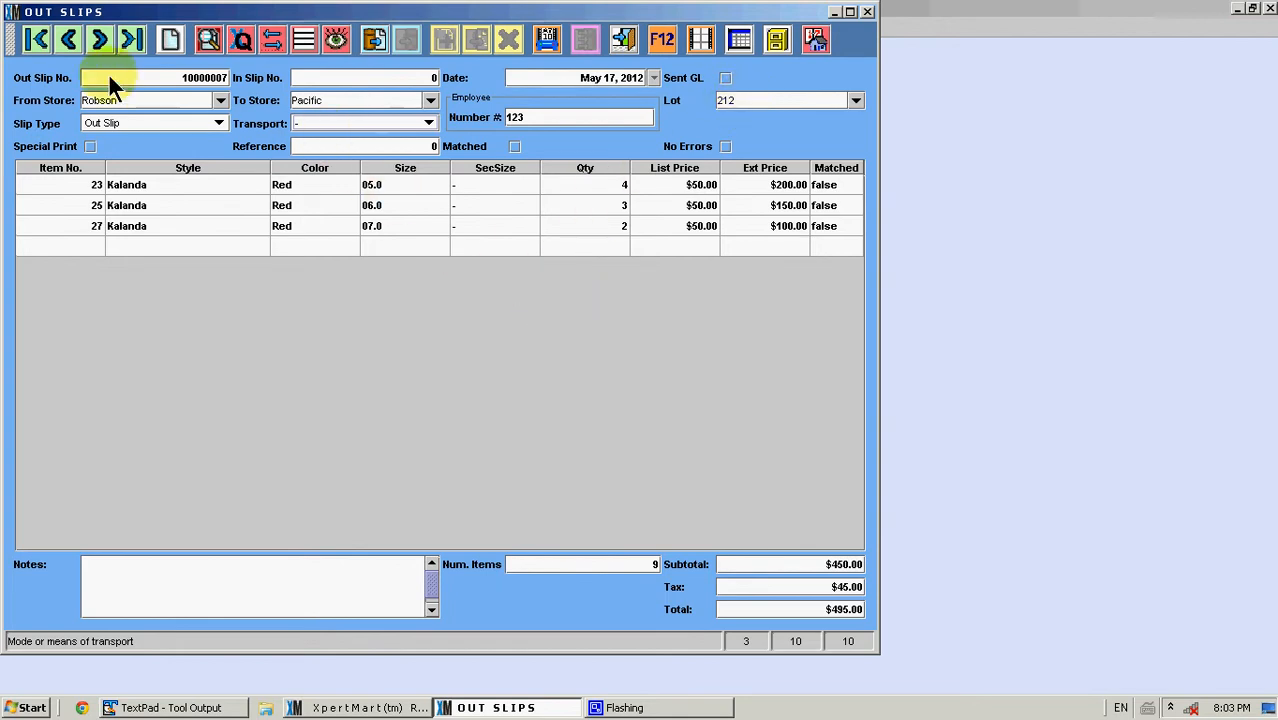
{"action": "left_click", "coordinate": [69, 44]}
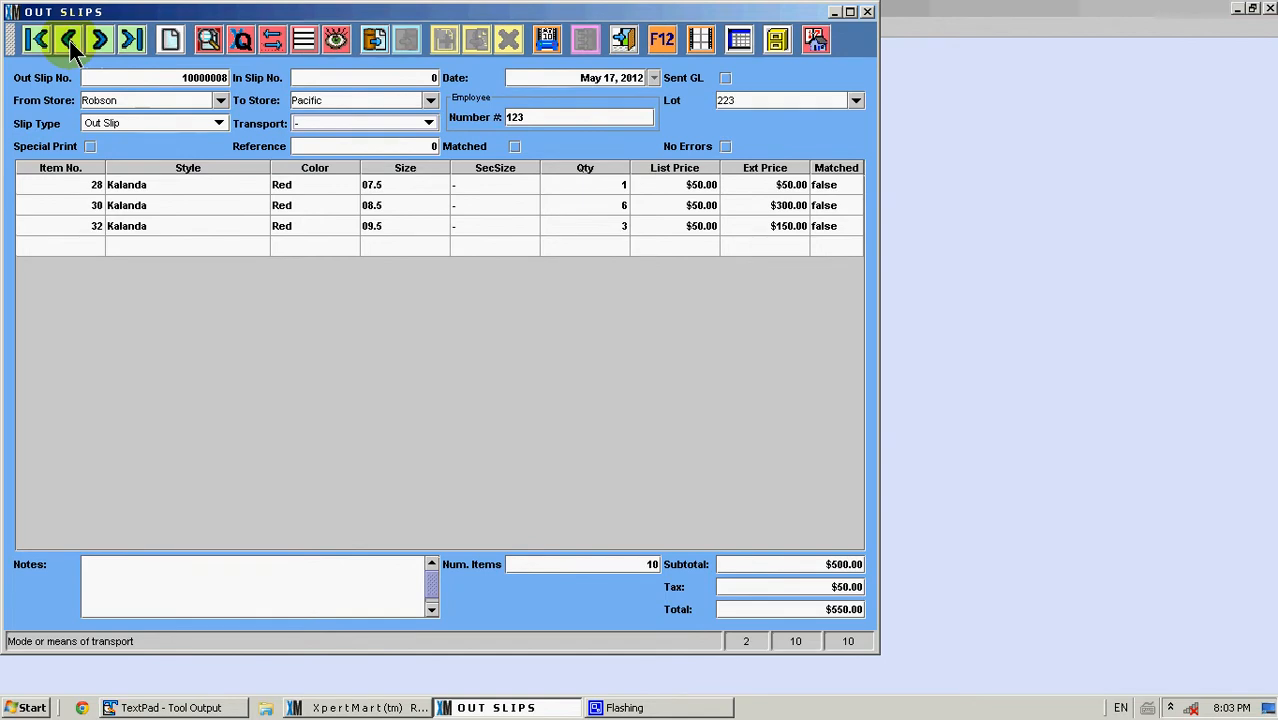
{"action": "left_click", "coordinate": [69, 44]}
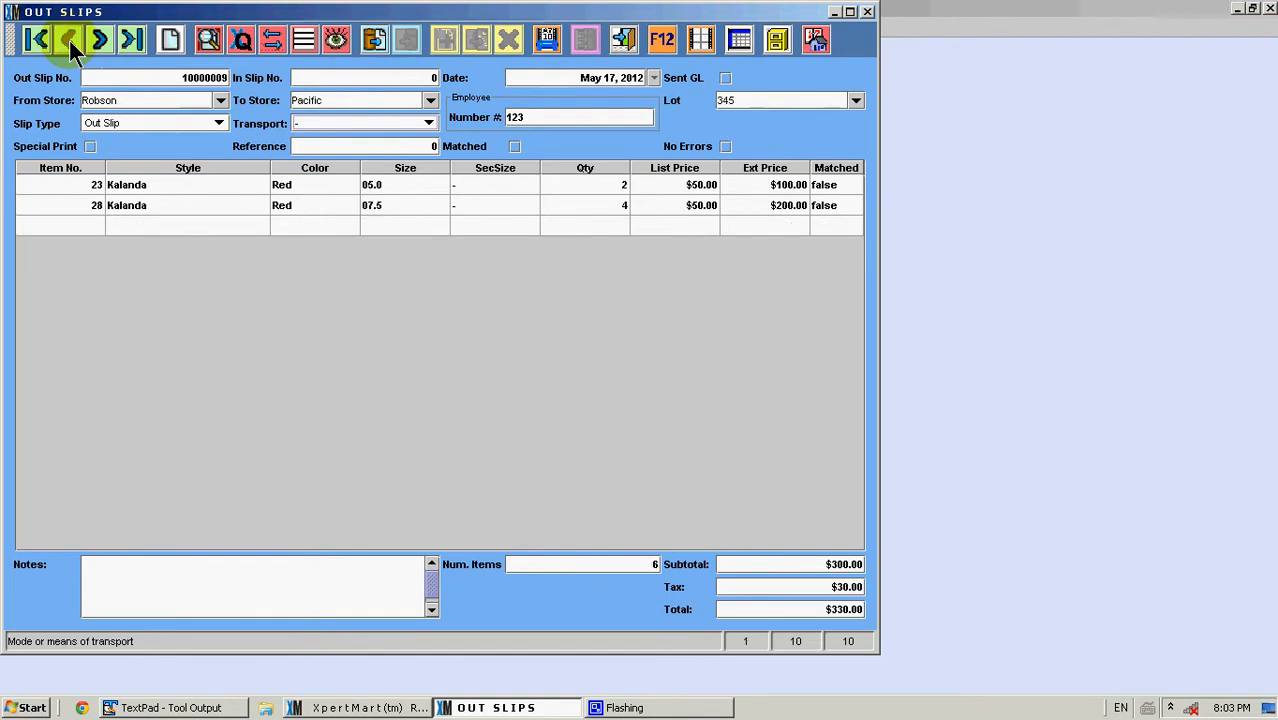
{"action": "left_click", "coordinate": [99, 41]}
{"action": "left_click", "coordinate": [99, 41]}
{"action": "left_click", "coordinate": [99, 41]}
Step through the out slip records again, checking each slip's lot and destination store, then close the Out Slips window
{"action": "left_click", "coordinate": [99, 41]}
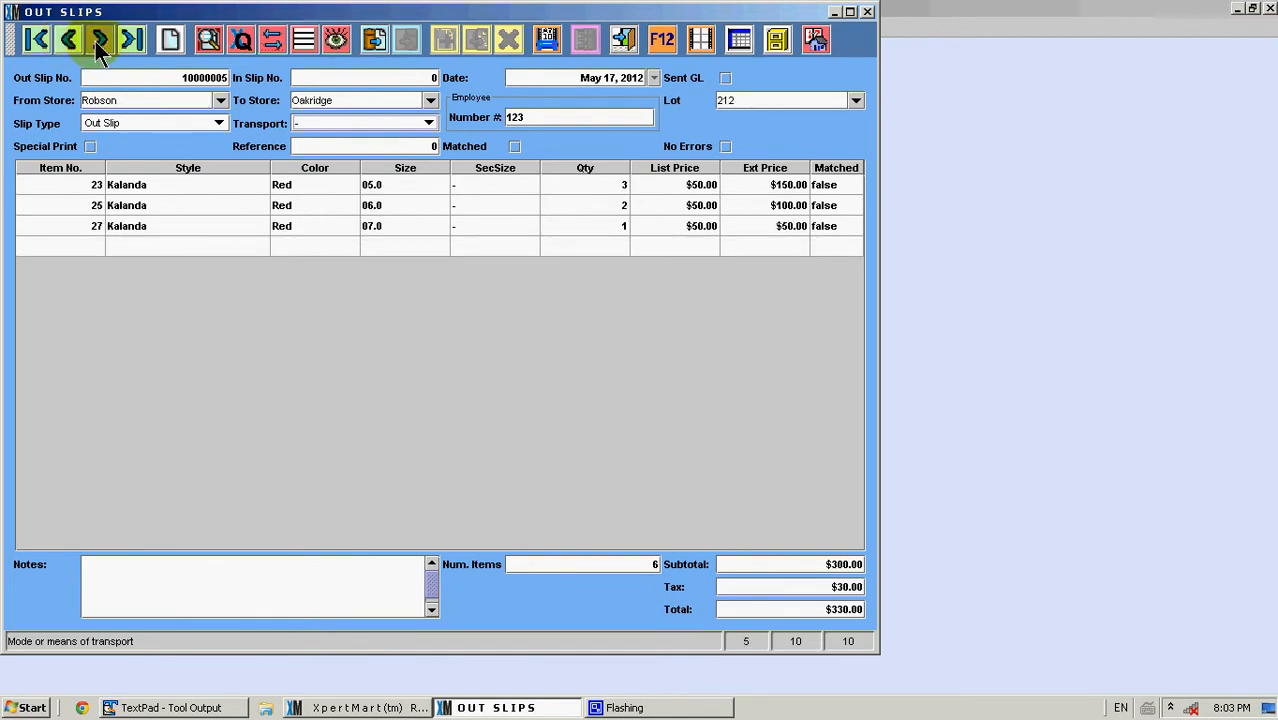
{"action": "left_click", "coordinate": [99, 41]}
{"action": "left_click", "coordinate": [99, 41]}
{"action": "left_click", "coordinate": [99, 41]}
{"action": "left_click", "coordinate": [99, 41]}
{"action": "left_click", "coordinate": [99, 41]}
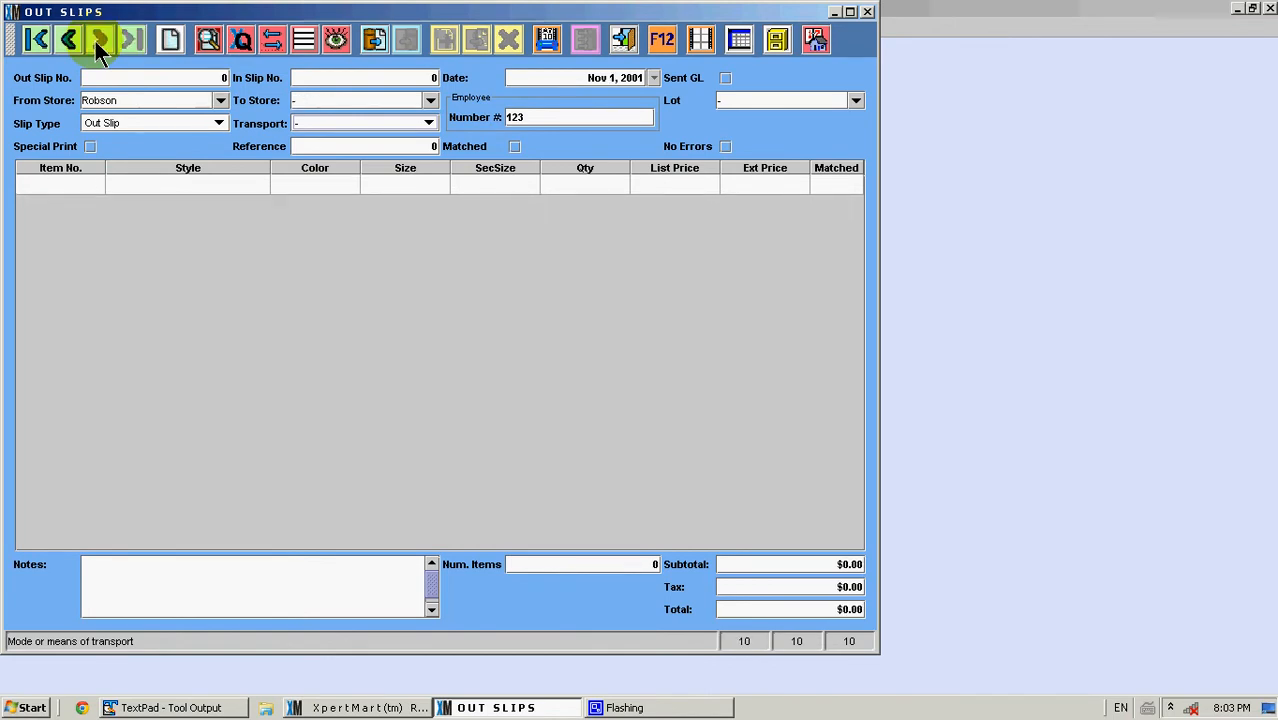
{"action": "left_click", "coordinate": [66, 46]}
{"action": "left_click", "coordinate": [66, 46]}
{"action": "left_click", "coordinate": [66, 46]}
{"action": "left_click", "coordinate": [66, 46]}
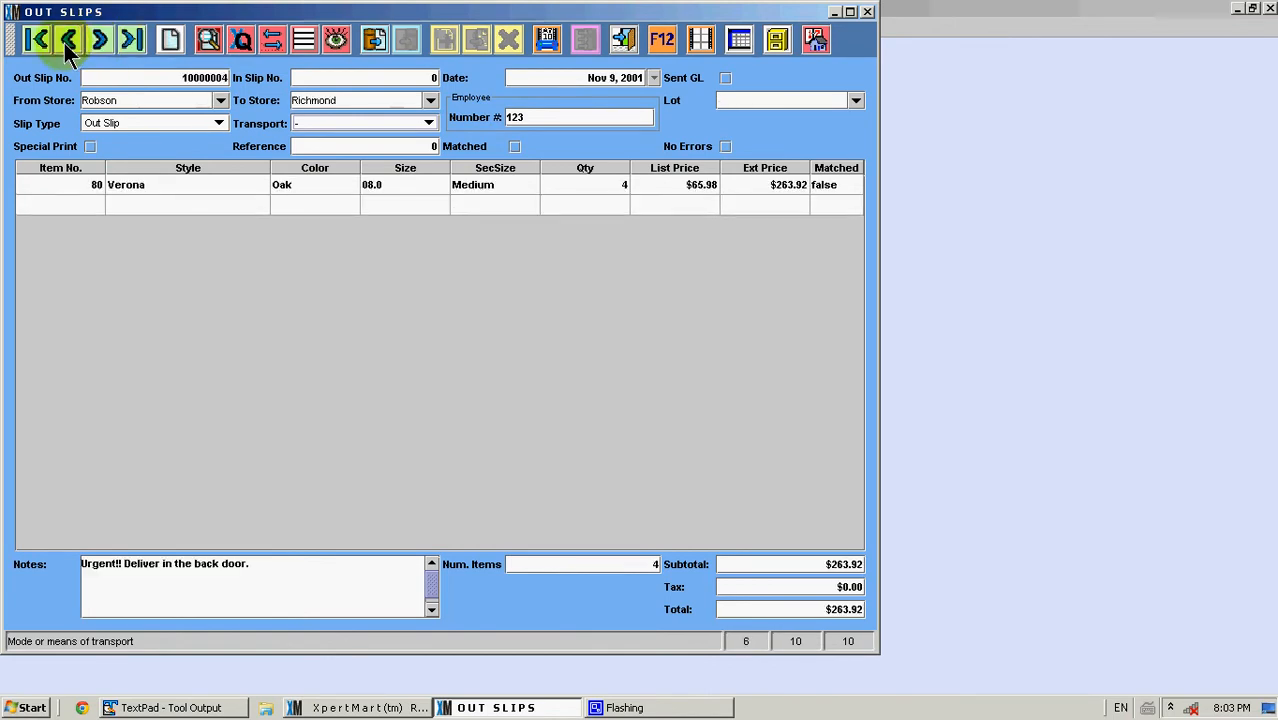
{"action": "left_click", "coordinate": [66, 46]}
{"action": "left_click", "coordinate": [66, 46]}
{"action": "left_click", "coordinate": [66, 46]}
{"action": "left_click", "coordinate": [66, 46]}
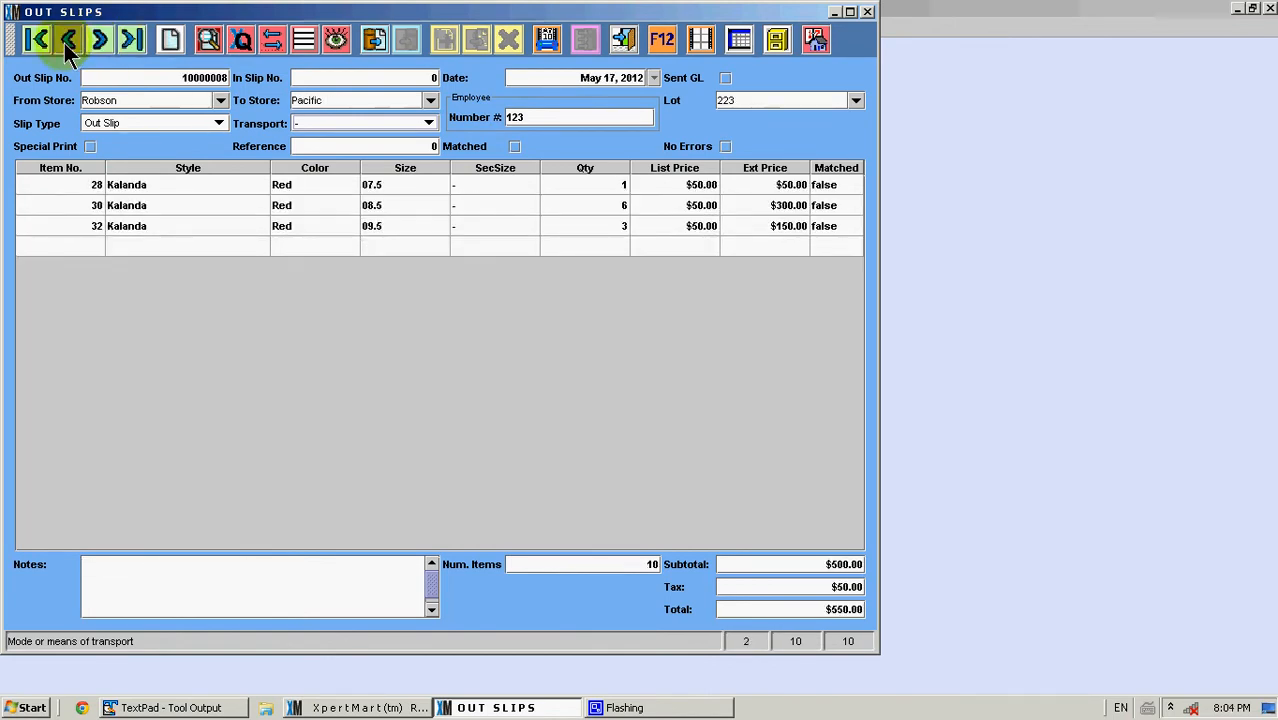
{"action": "left_click", "coordinate": [66, 46]}
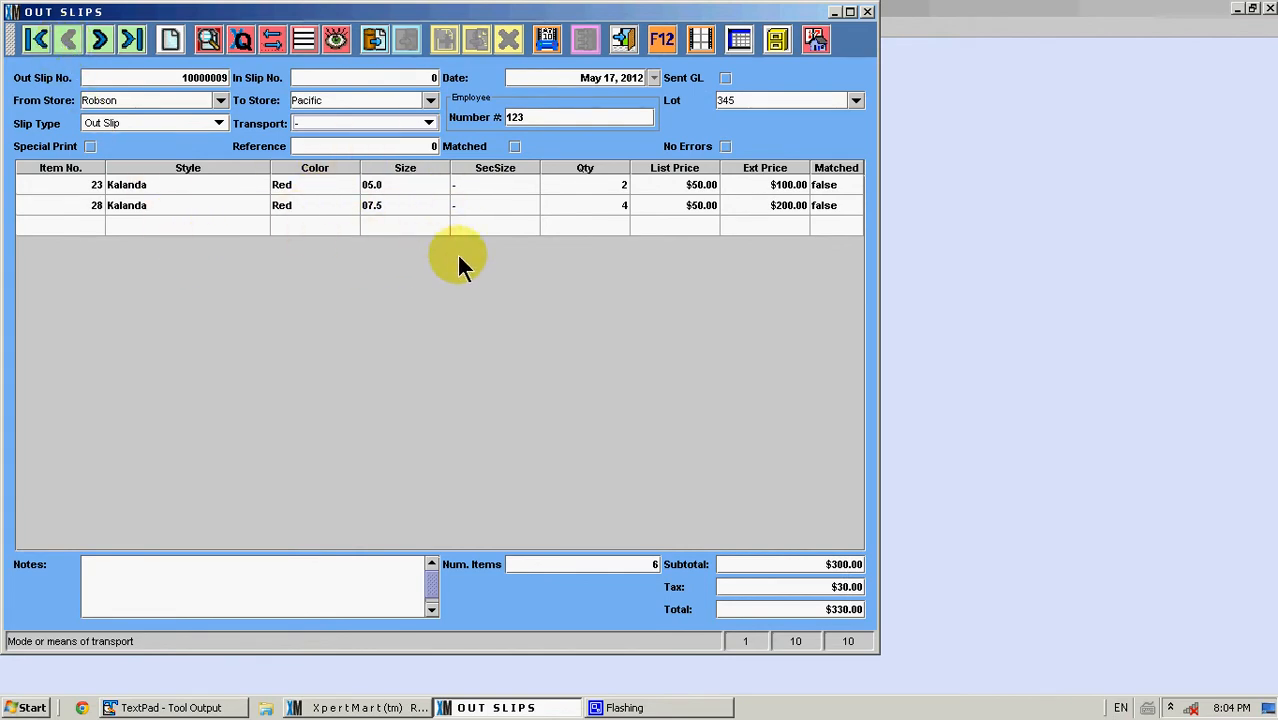
{"action": "left_click", "coordinate": [767, 100]}
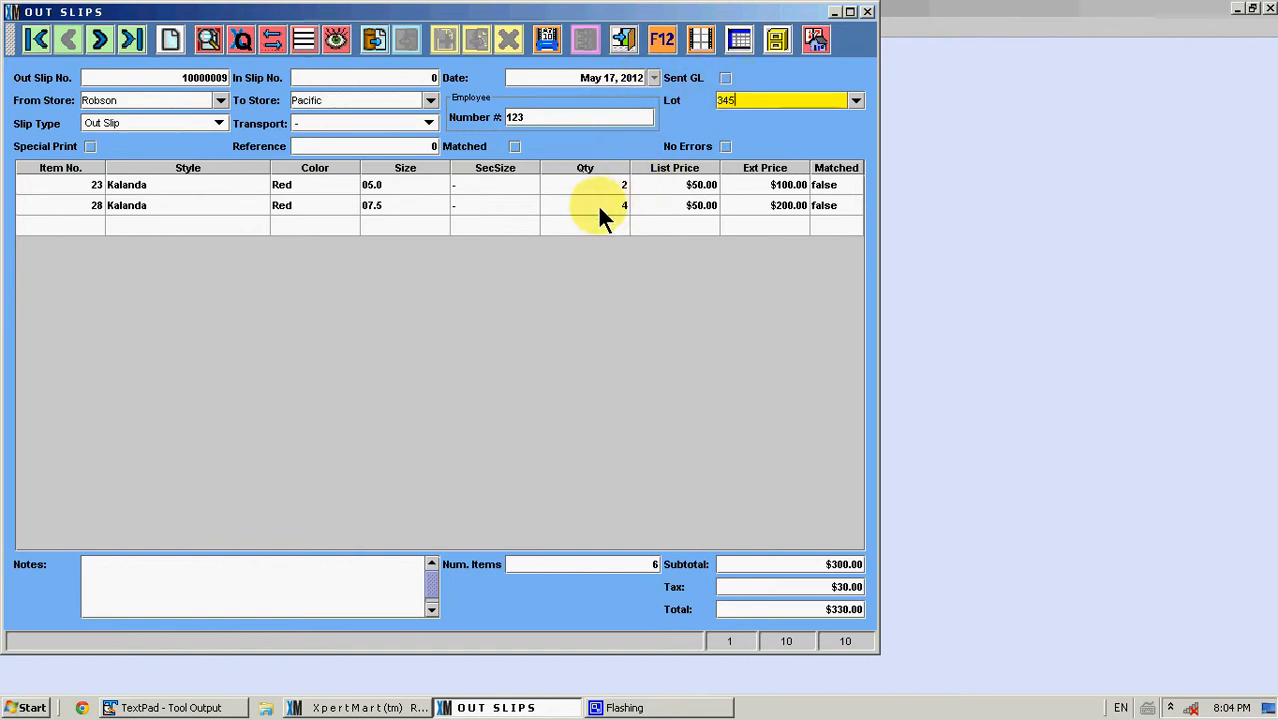
{"action": "left_click", "coordinate": [90, 41]}
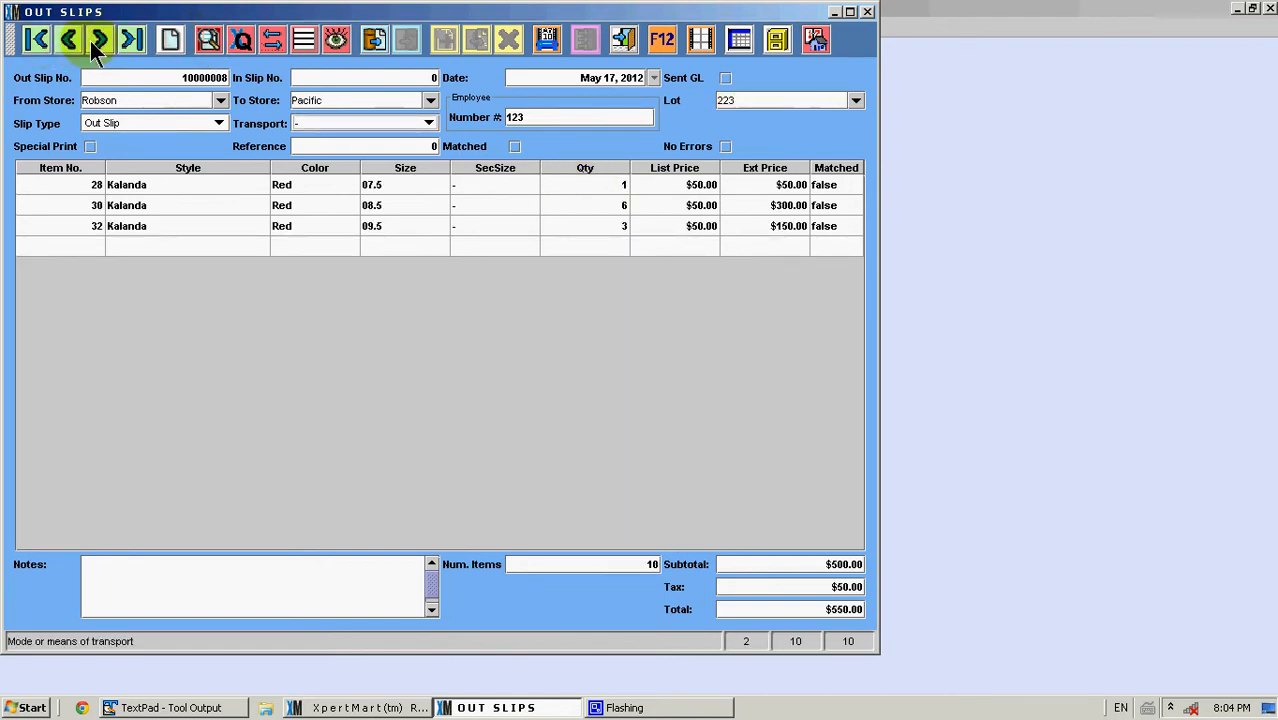
{"action": "left_click", "coordinate": [751, 104]}
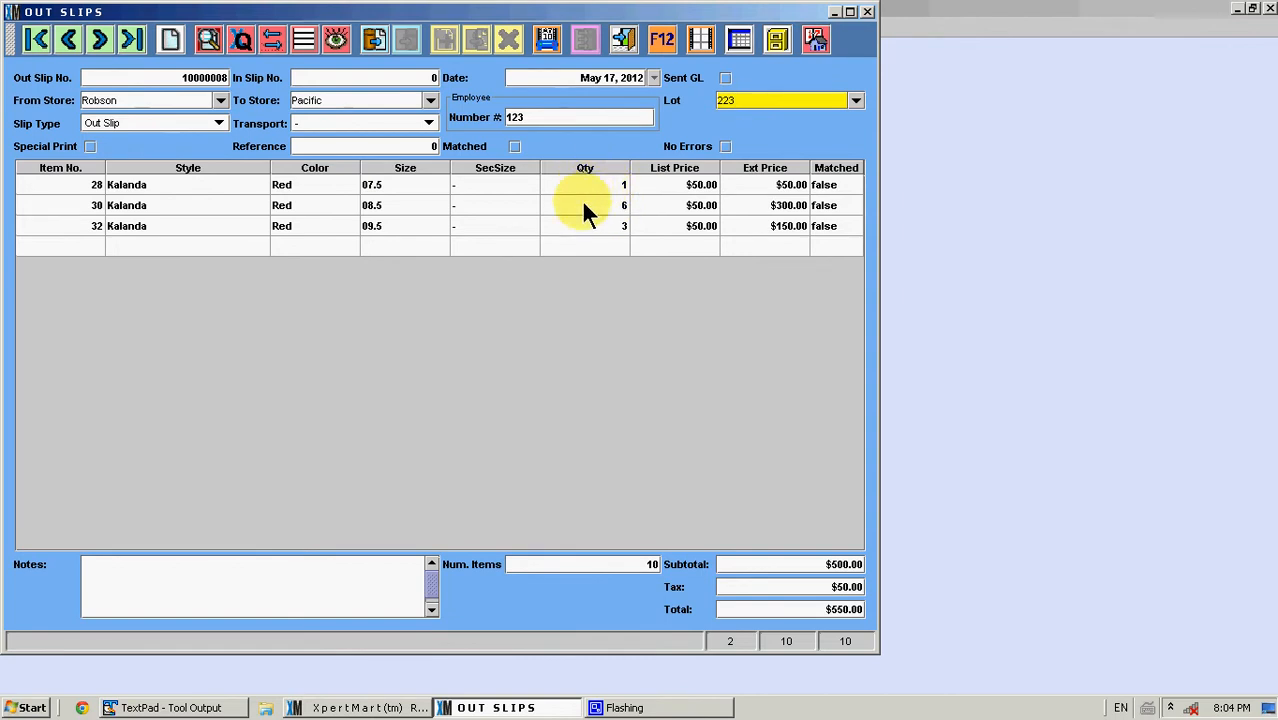
{"action": "left_click", "coordinate": [100, 41]}
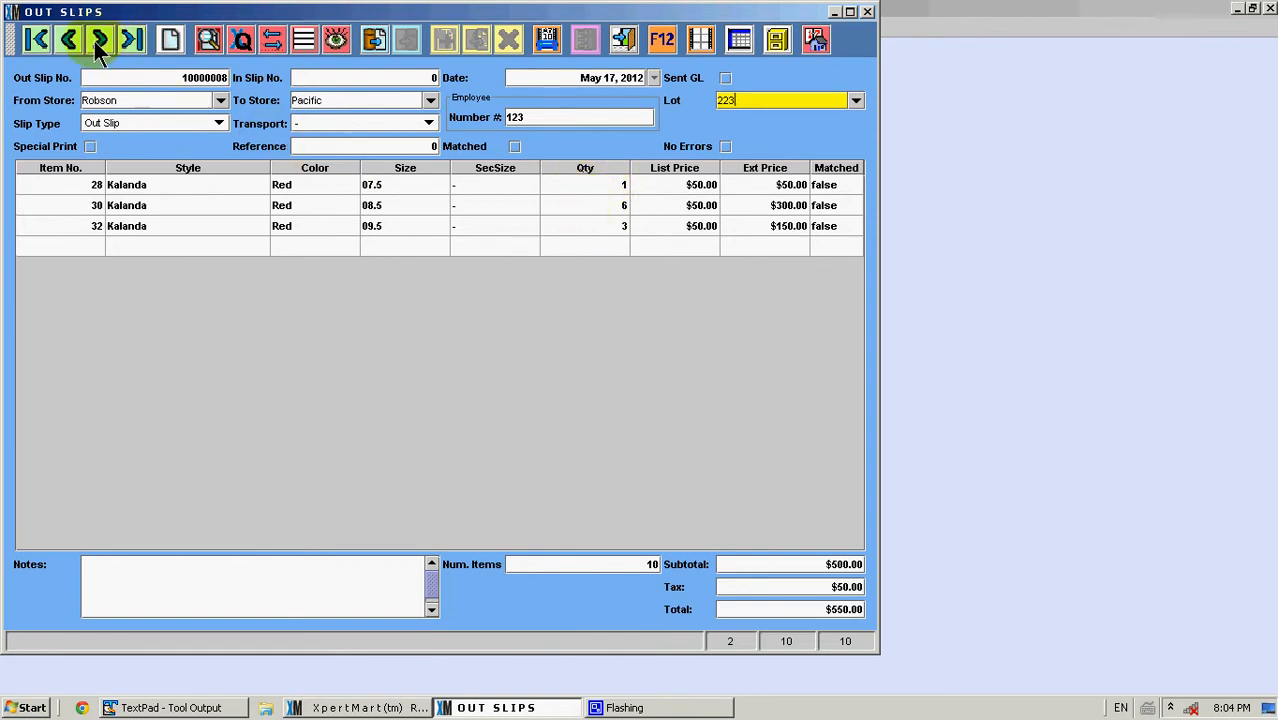
{"action": "left_click", "coordinate": [765, 104]}
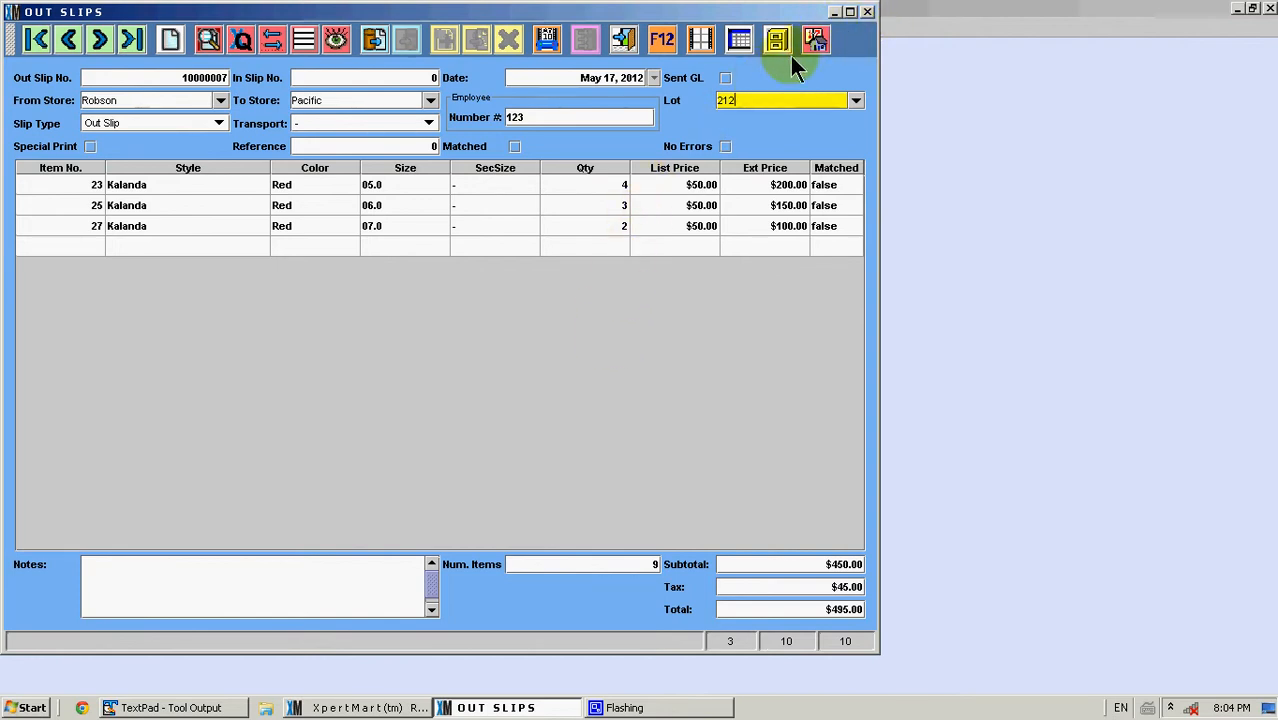
{"action": "left_click", "coordinate": [868, 13]}
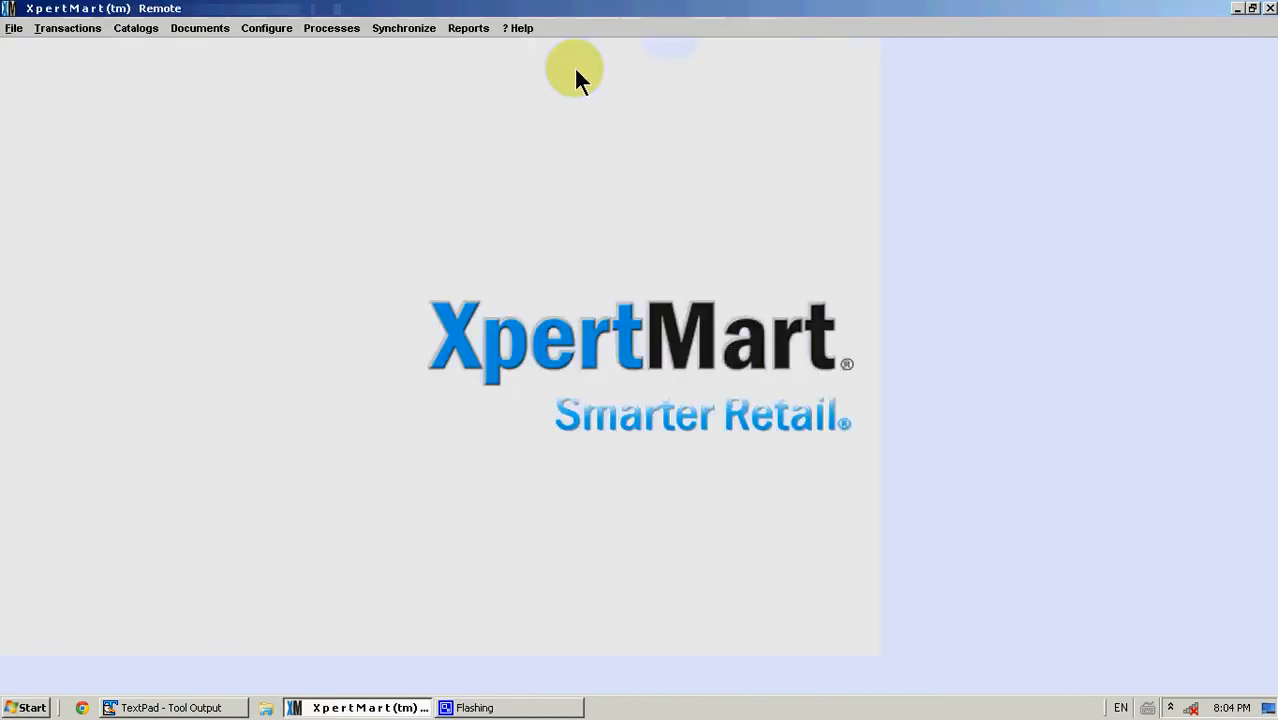
Open the Lots Stock catalog and browse through its item records by lot
{"action": "left_click", "coordinate": [117, 25]}
{"action": "mouse_move", "coordinate": [183, 67]}
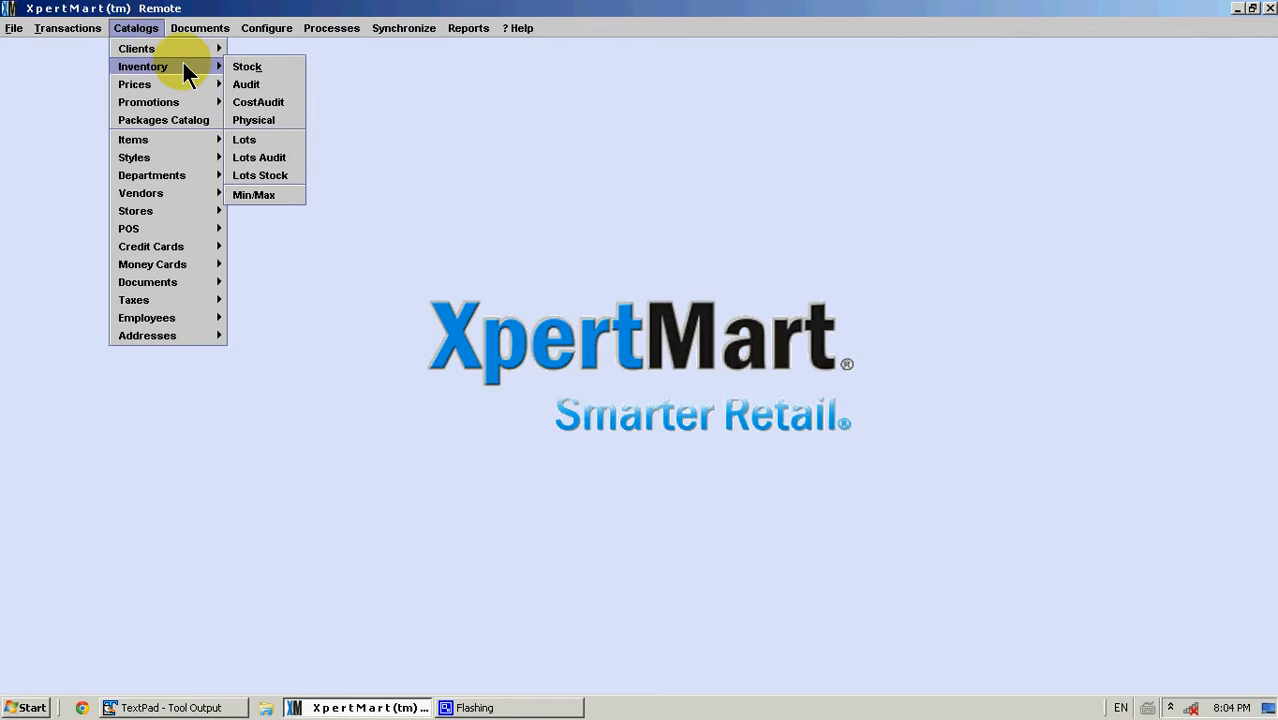
{"action": "left_click", "coordinate": [279, 178]}
{"action": "left_click", "coordinate": [270, 45]}
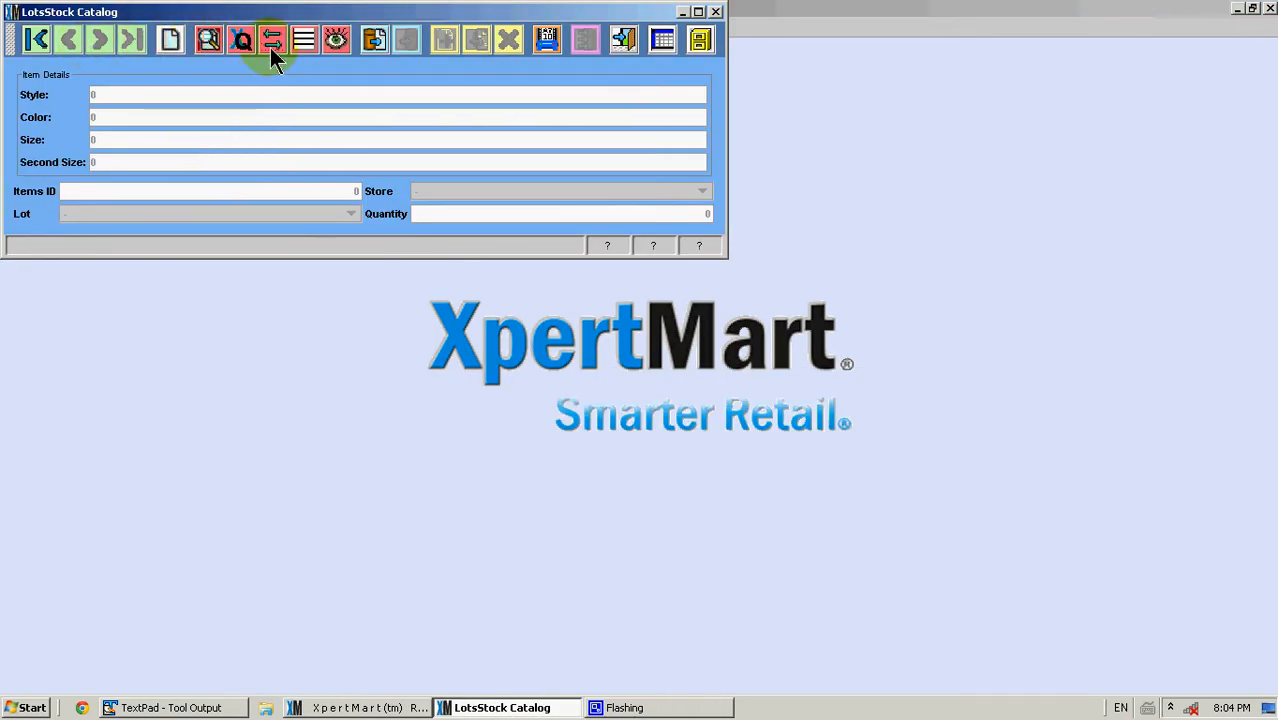
{"action": "left_click", "coordinate": [99, 41]}
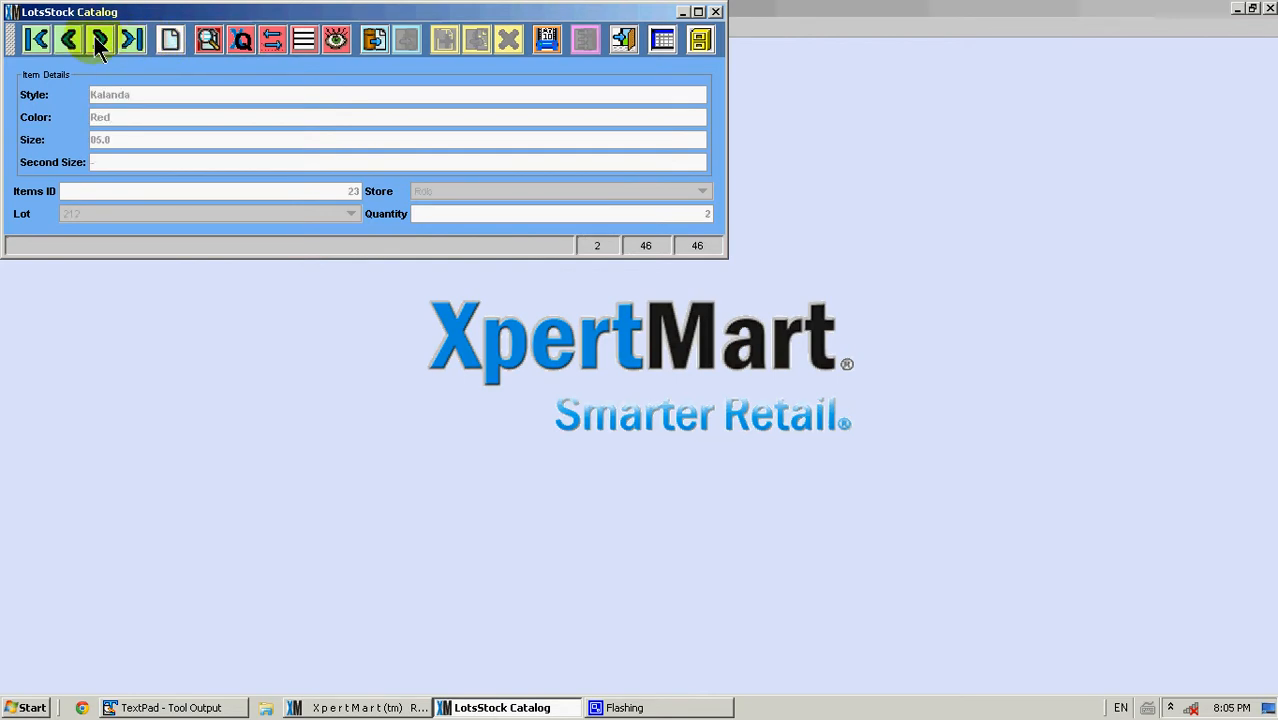
{"action": "left_click", "coordinate": [99, 41]}
{"action": "left_click", "coordinate": [99, 41]}
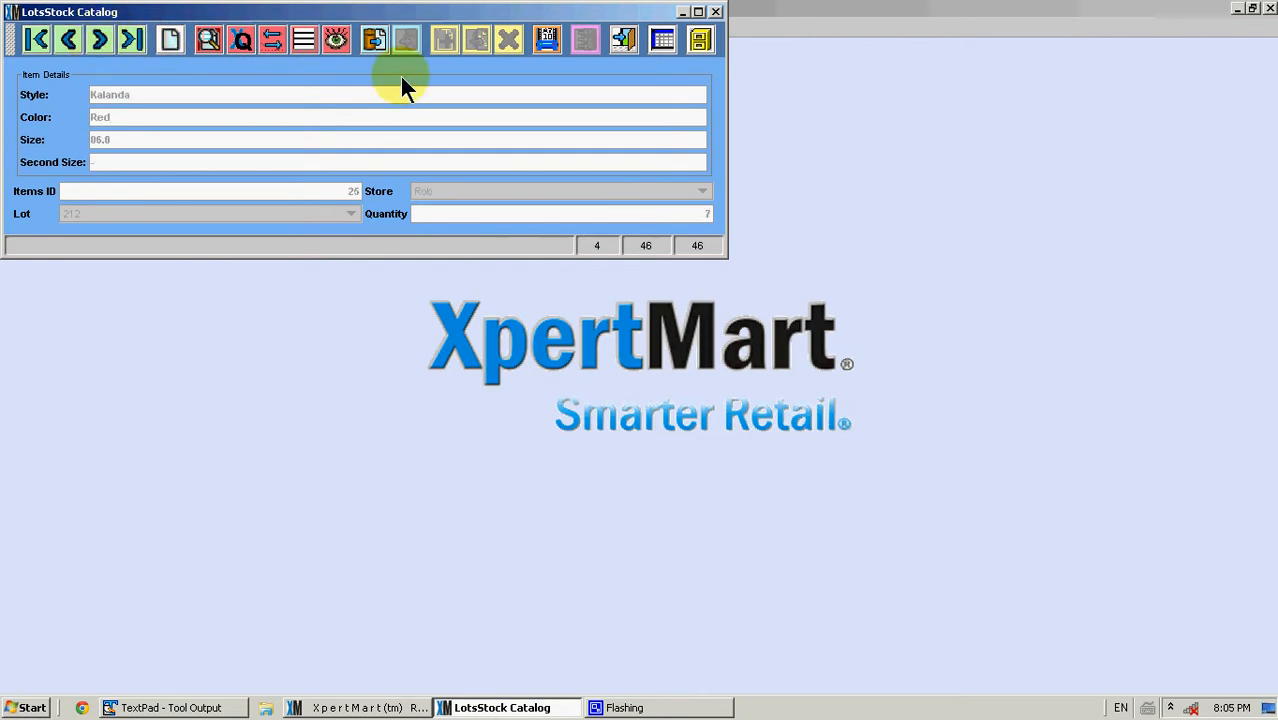
View the stock matrix and the lot audit table for the current Kalanda item, then close the catalog
{"action": "left_click", "coordinate": [663, 38]}
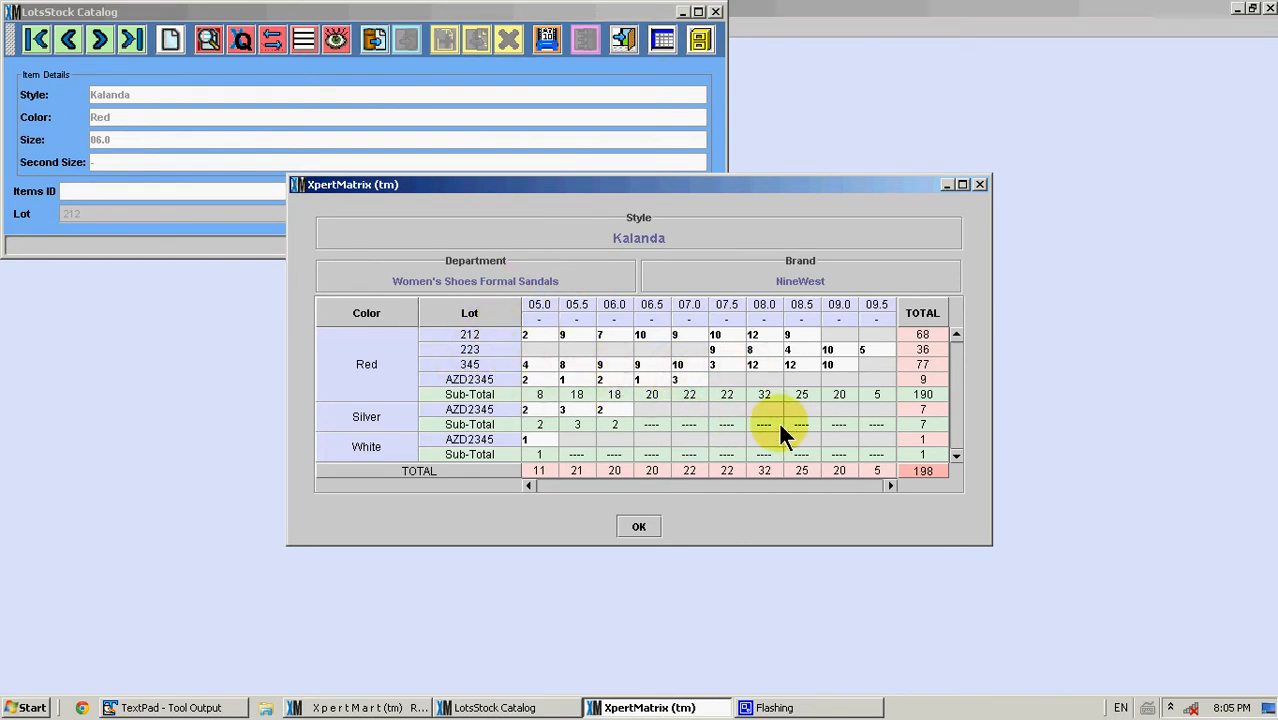
{"action": "left_click", "coordinate": [641, 526]}
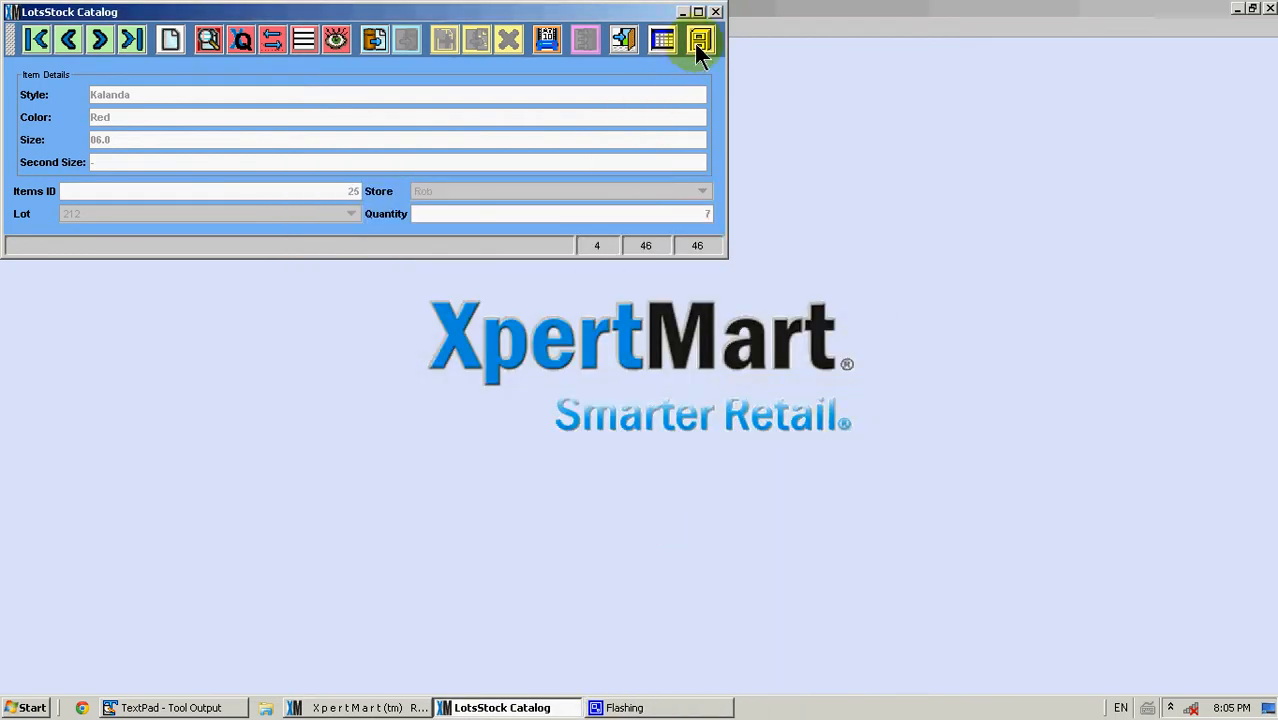
{"action": "left_click", "coordinate": [697, 42]}
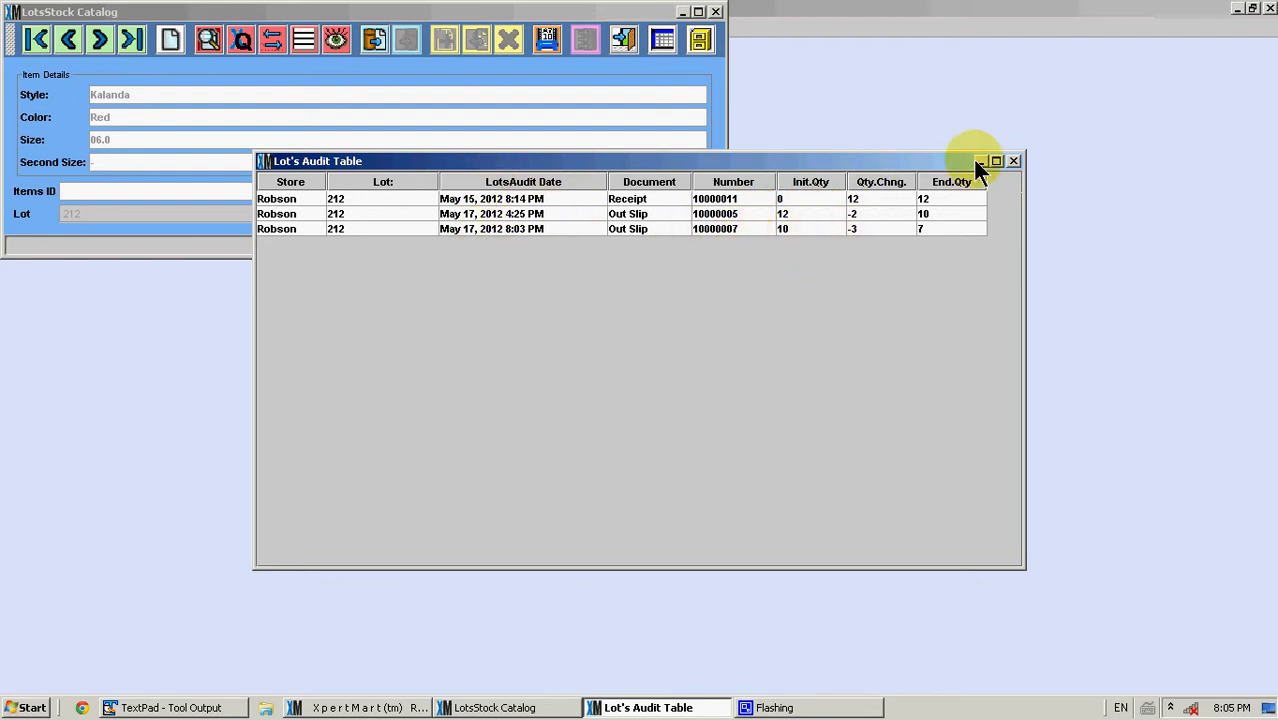
{"action": "left_click", "coordinate": [1013, 161]}
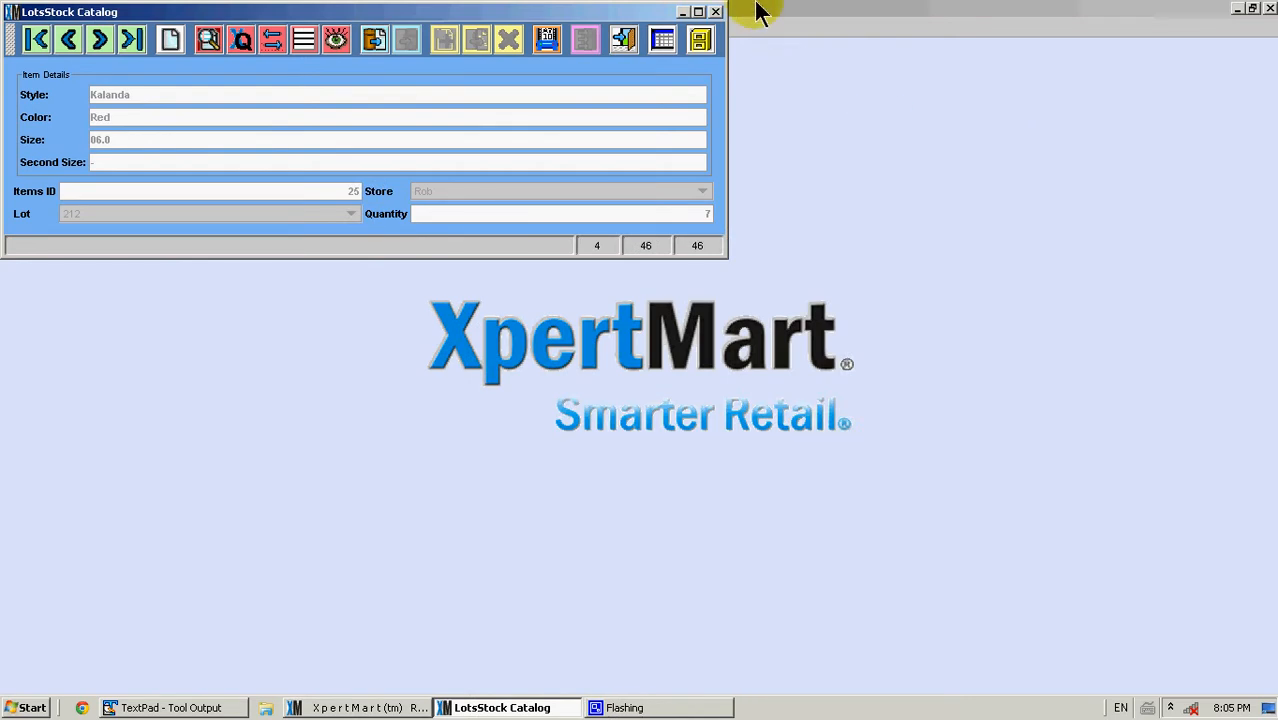
{"action": "left_click", "coordinate": [716, 11]}
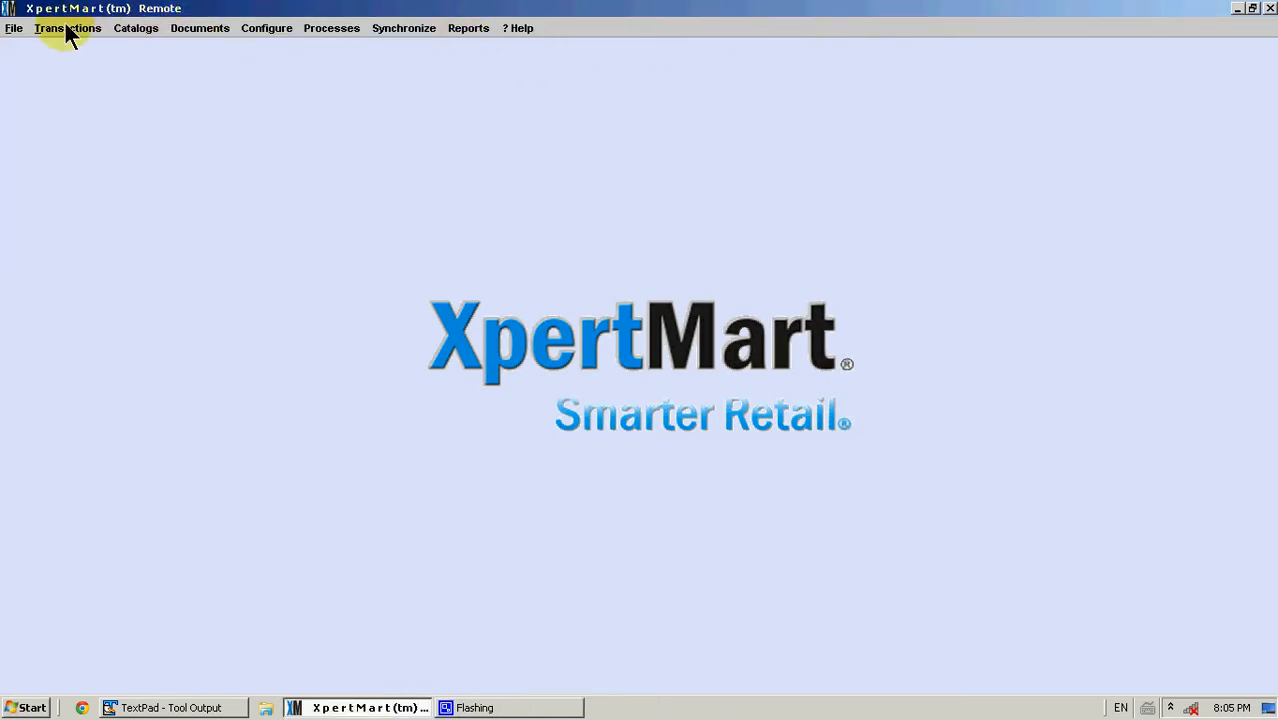
Start generating physical inventory count sheets from bar codes, choosing the Tag, Location, Barcode, Quantity file format
{"action": "left_click", "coordinate": [320, 30]}
{"action": "mouse_move", "coordinate": [408, 248]}
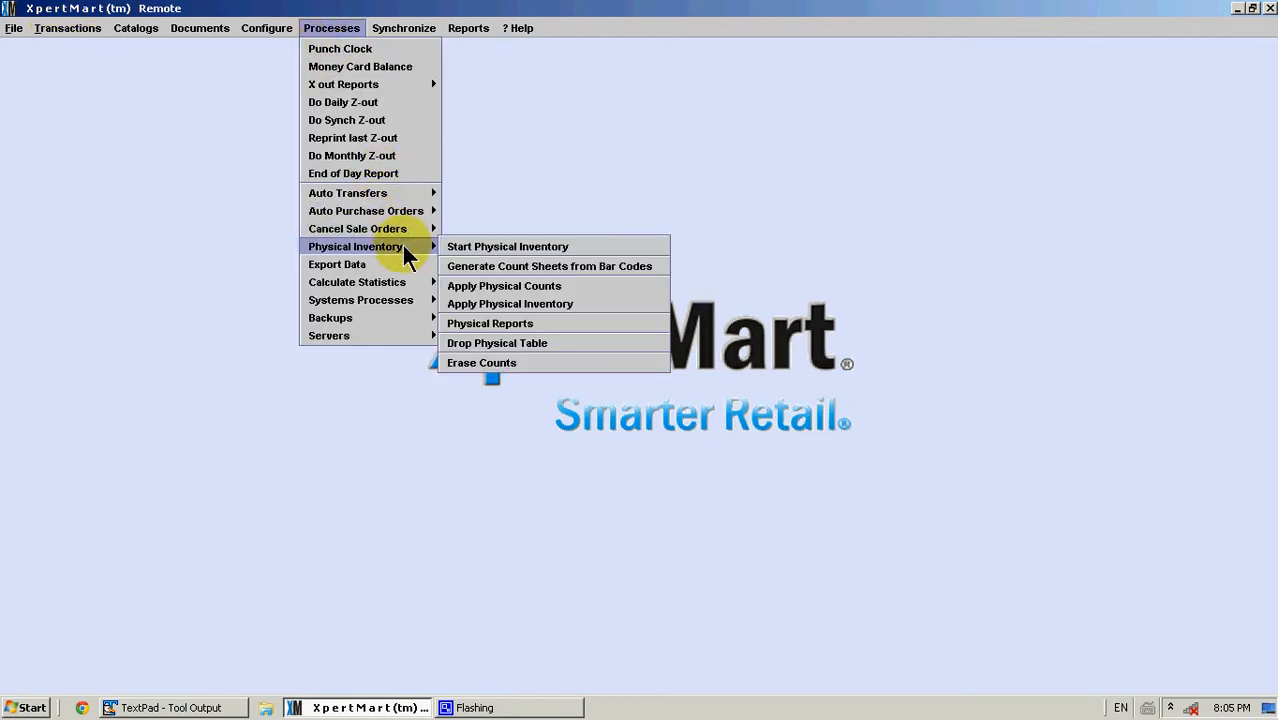
{"action": "left_click", "coordinate": [510, 267]}
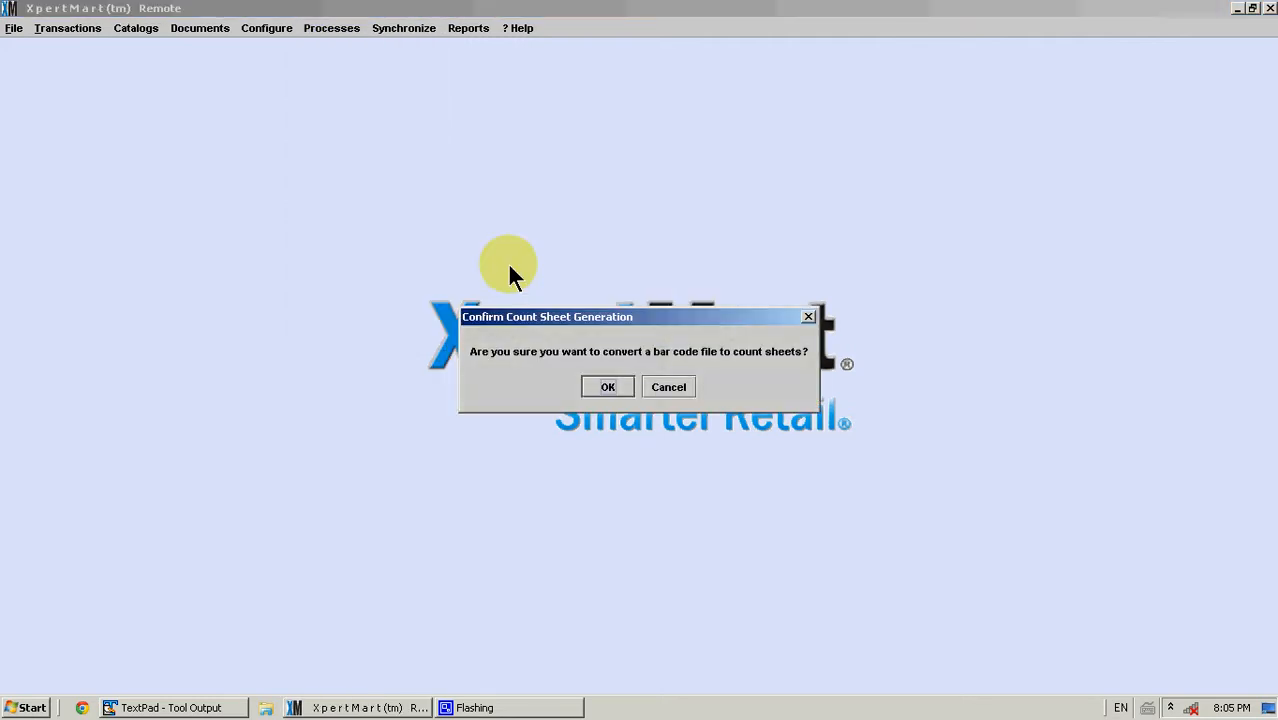
{"action": "left_click", "coordinate": [605, 388]}
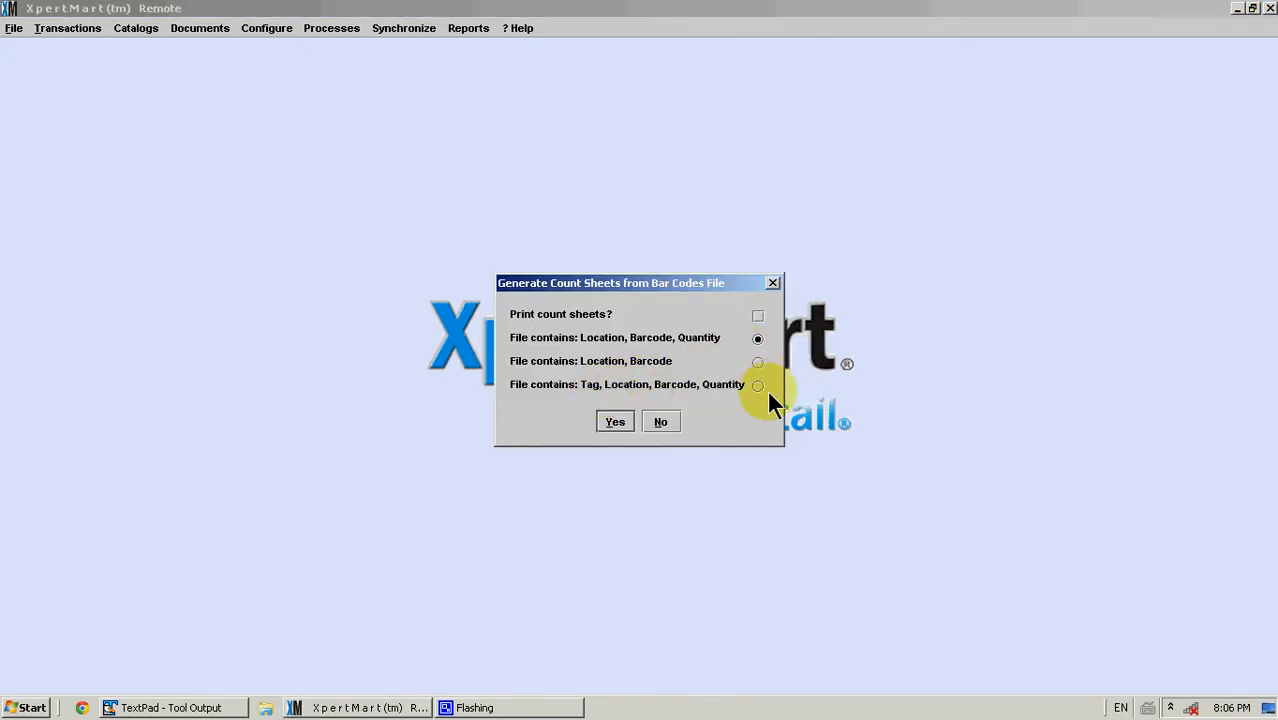
{"action": "left_click", "coordinate": [759, 387]}
{"action": "left_click", "coordinate": [617, 422]}
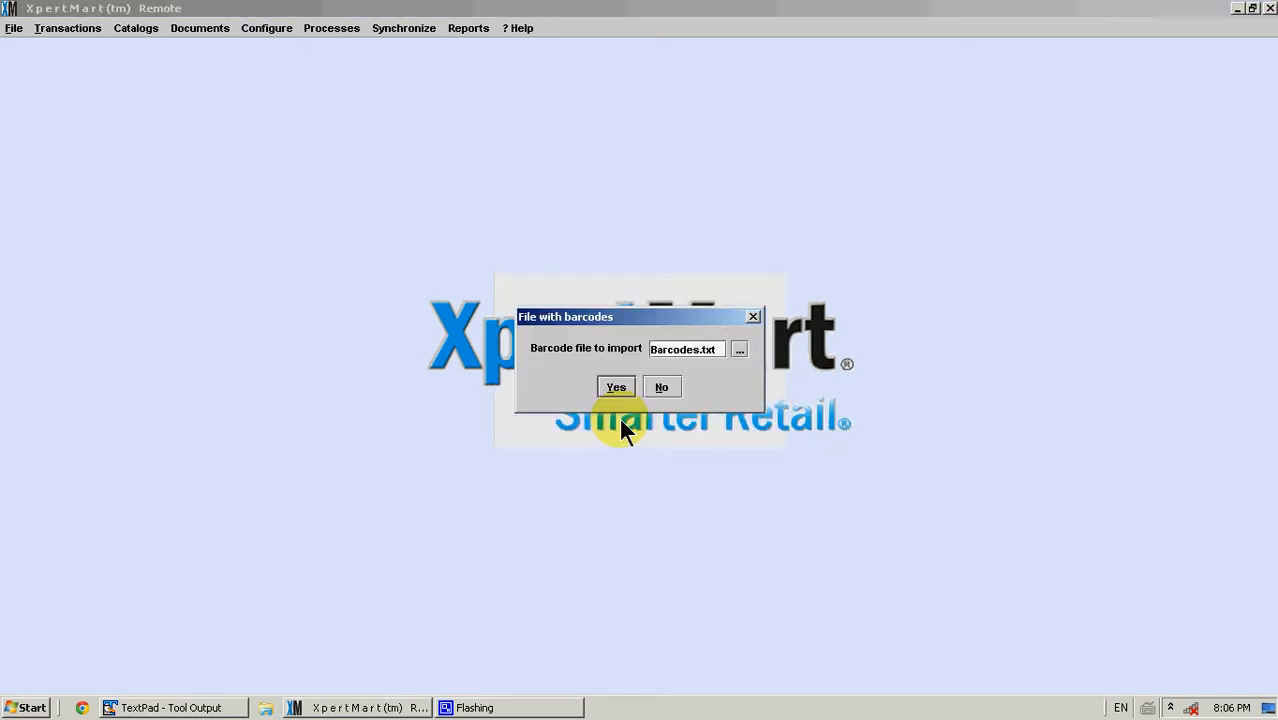
Select OutSlipTest2.txt as the bar code file to import and dismiss the completion message
{"action": "left_click", "coordinate": [740, 350]}
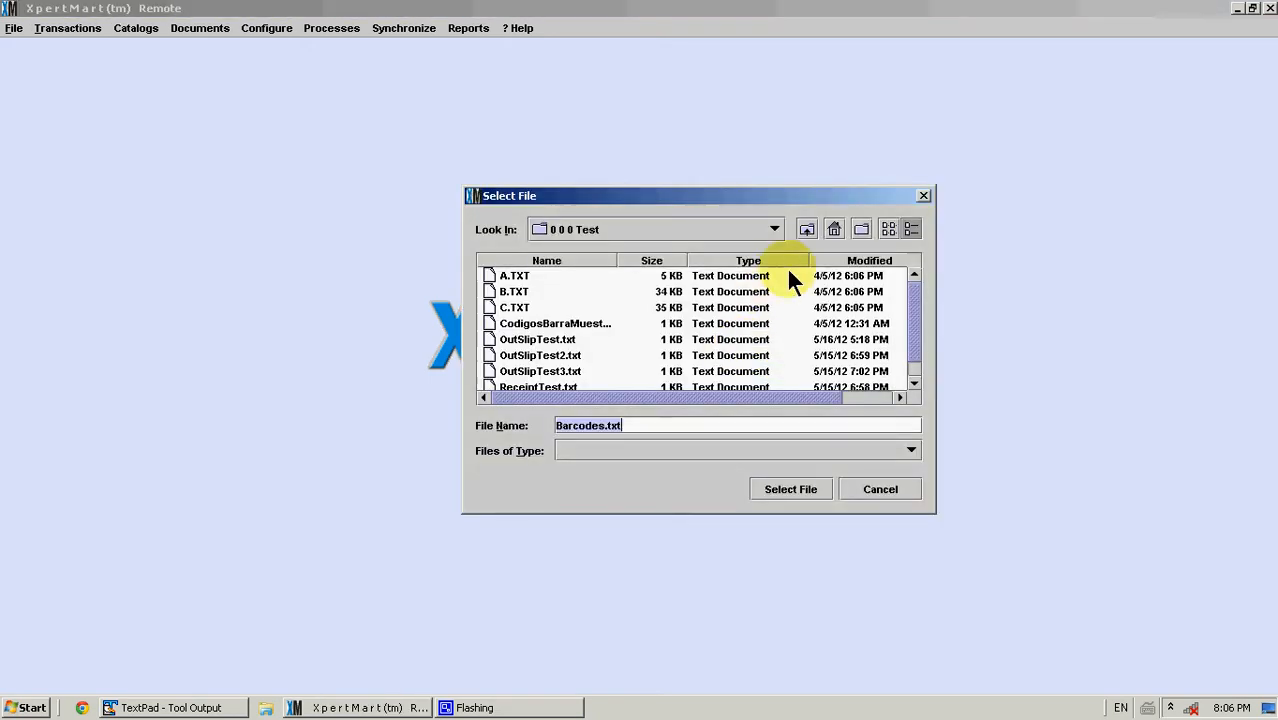
{"action": "left_click", "coordinate": [564, 357]}
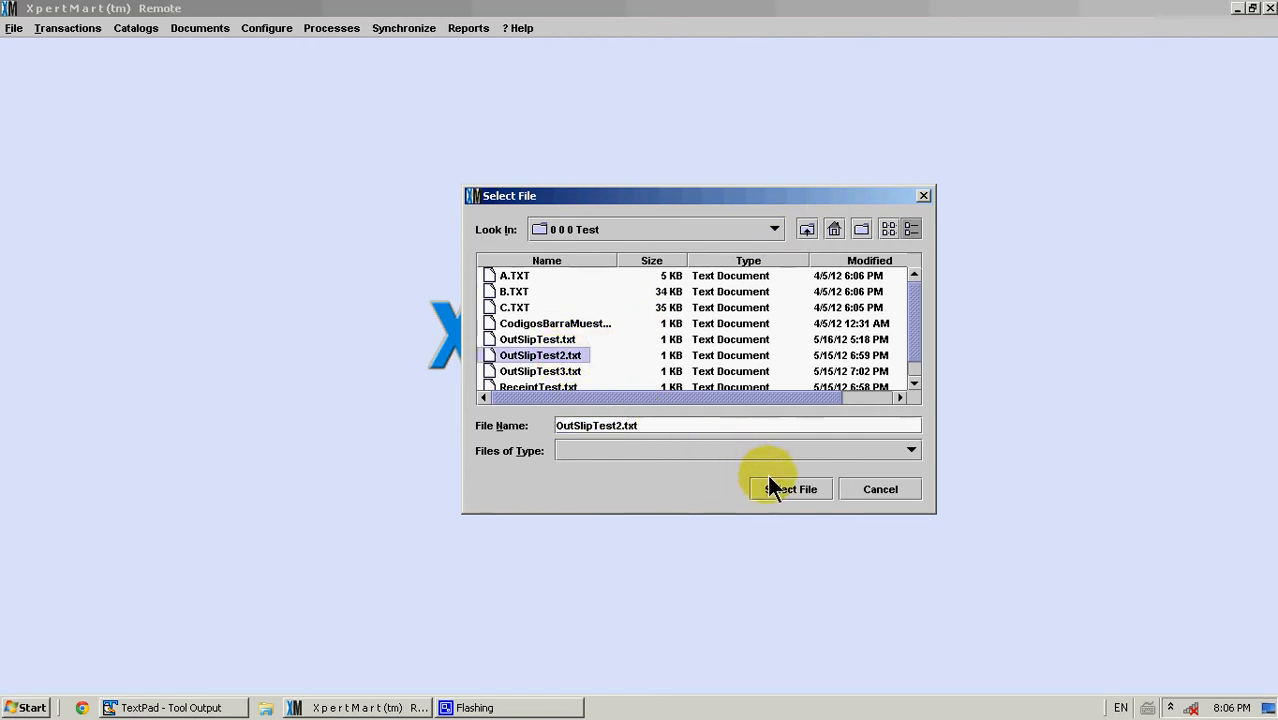
{"action": "left_click", "coordinate": [771, 487]}
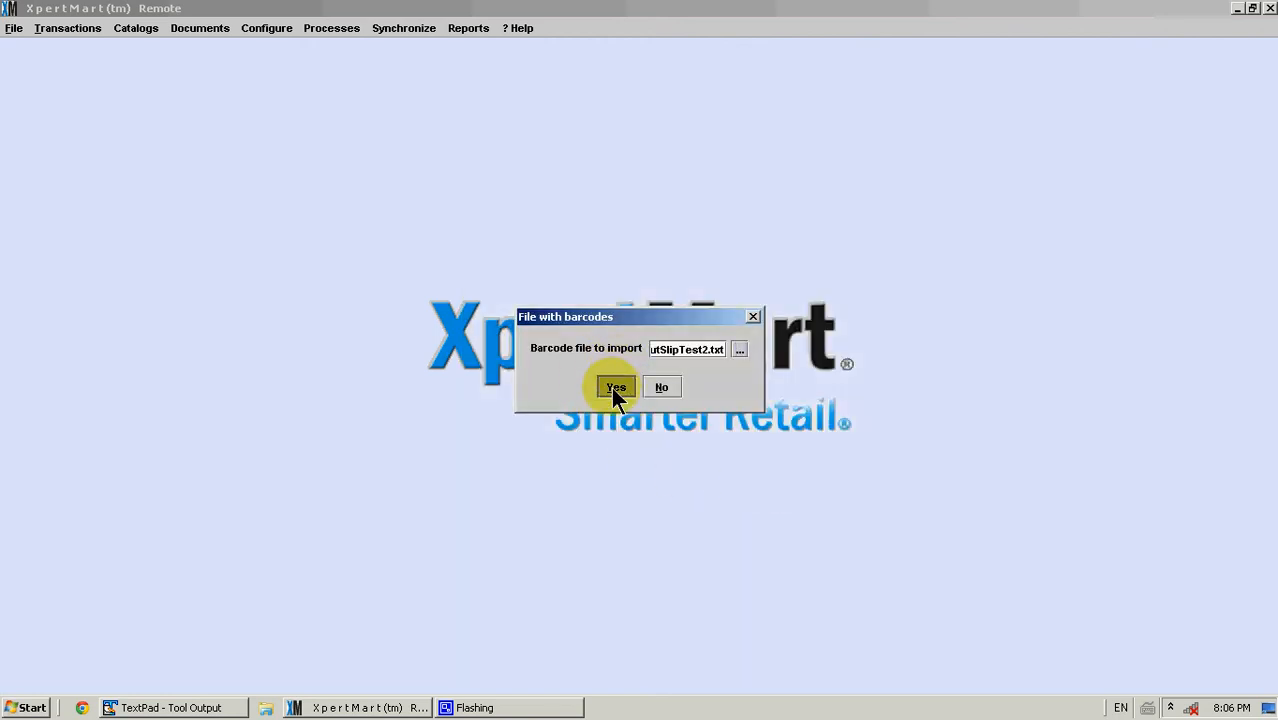
{"action": "left_click", "coordinate": [612, 387]}
{"action": "left_click", "coordinate": [614, 396]}
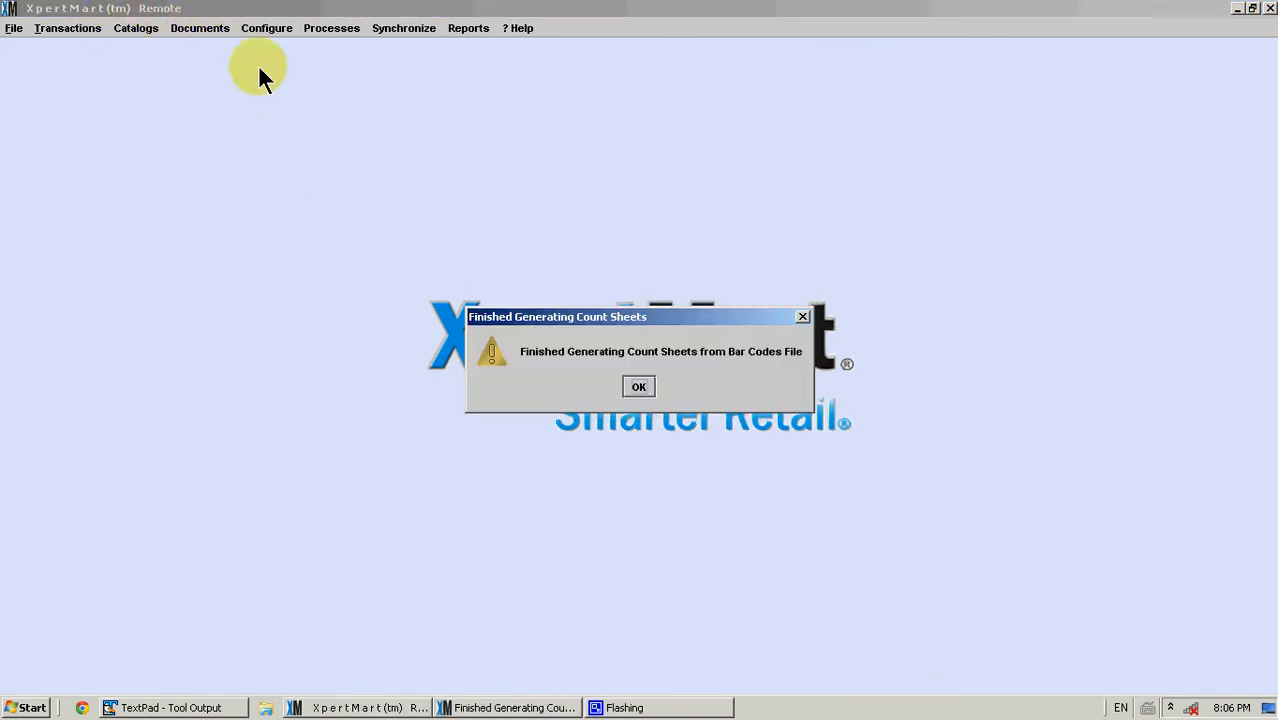
{"action": "left_click", "coordinate": [644, 382]}
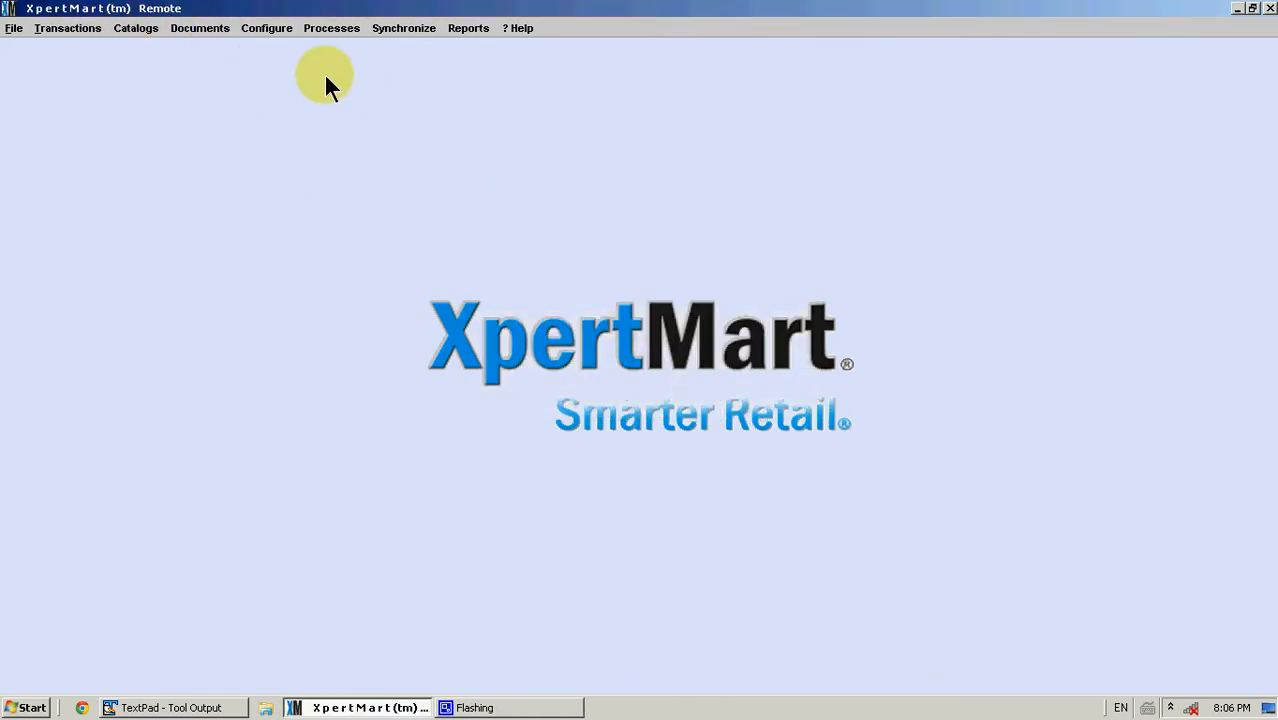
Open the Counts documents and browse the count records generated from the bar code file
{"action": "left_click", "coordinate": [208, 30]}
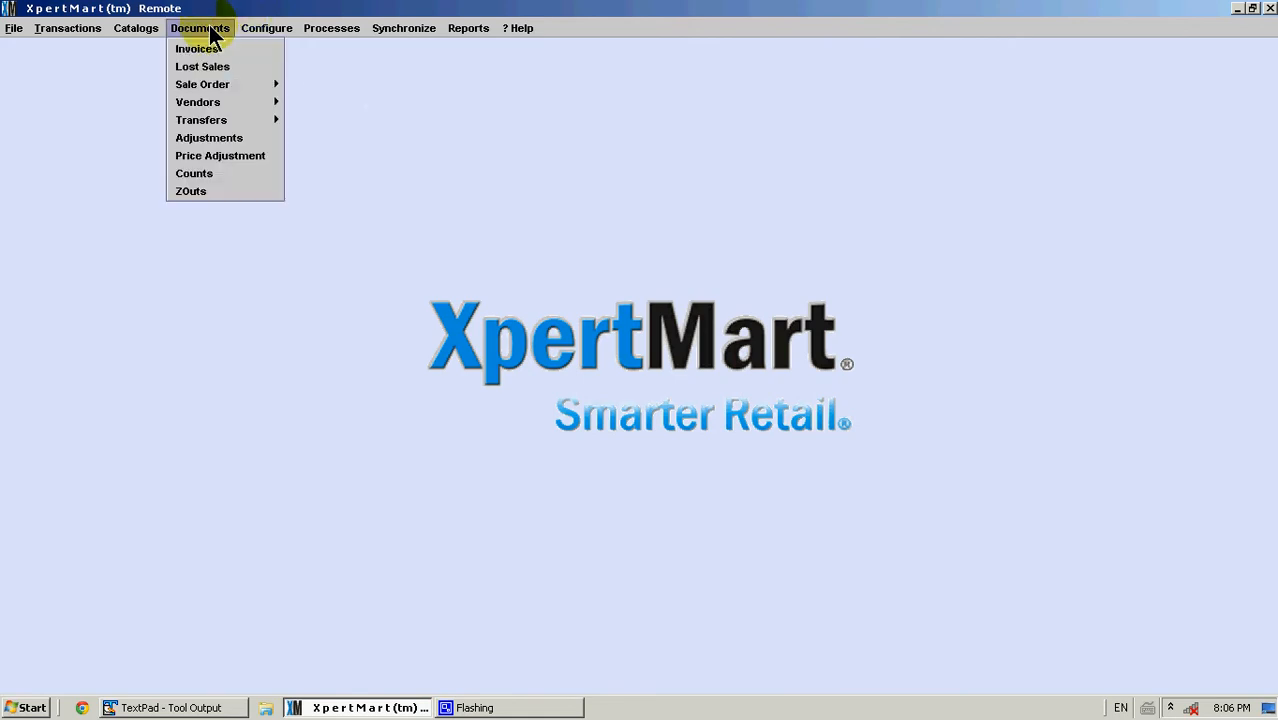
{"action": "left_click", "coordinate": [228, 174]}
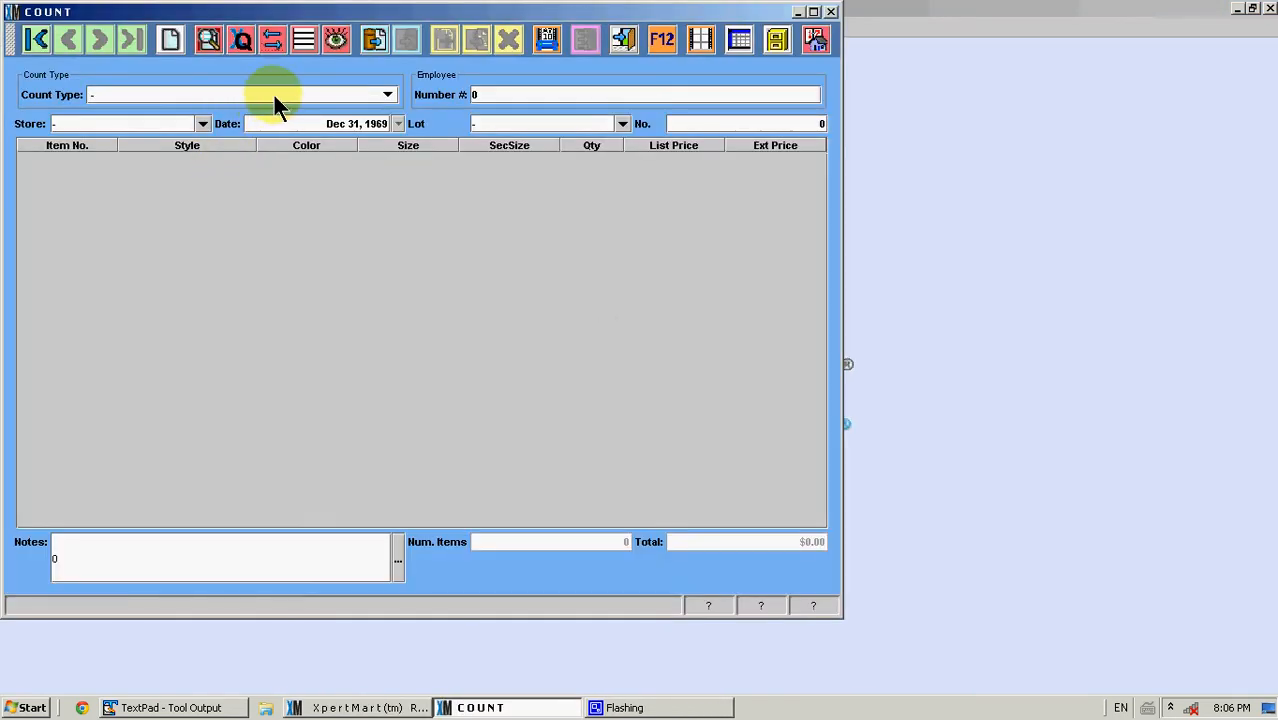
{"action": "left_click", "coordinate": [272, 49]}
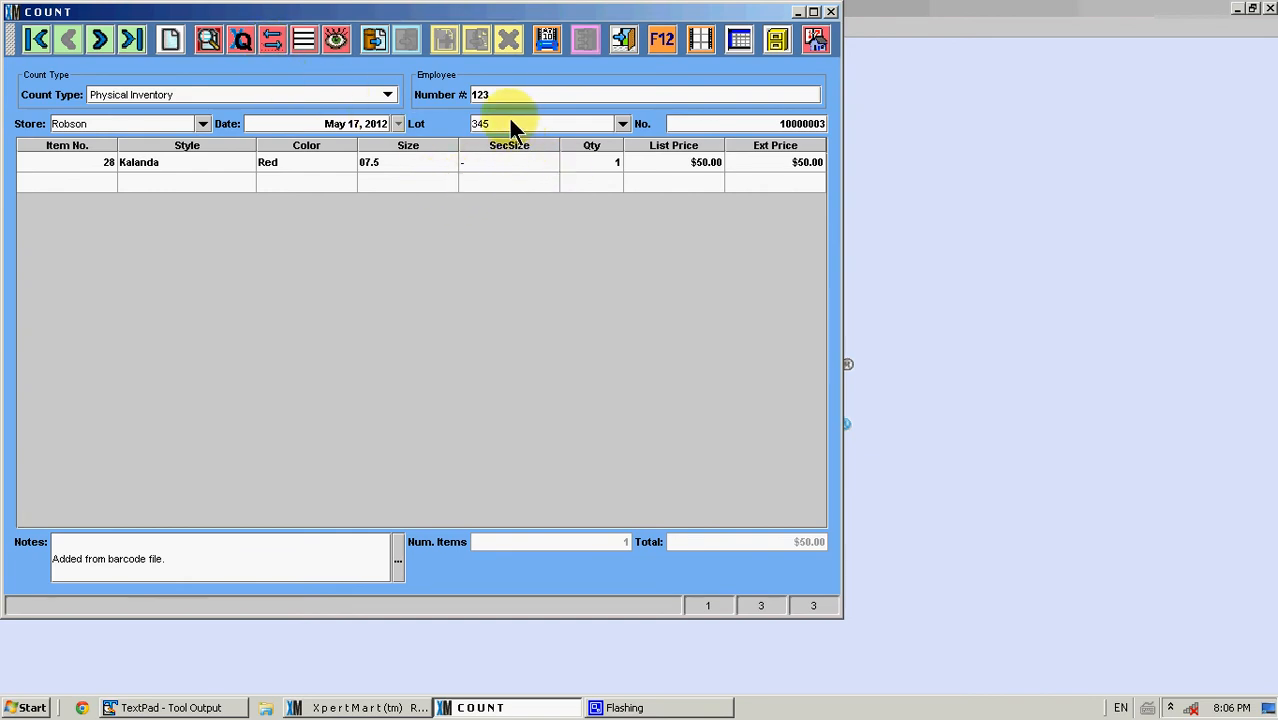
{"action": "left_click", "coordinate": [99, 41]}
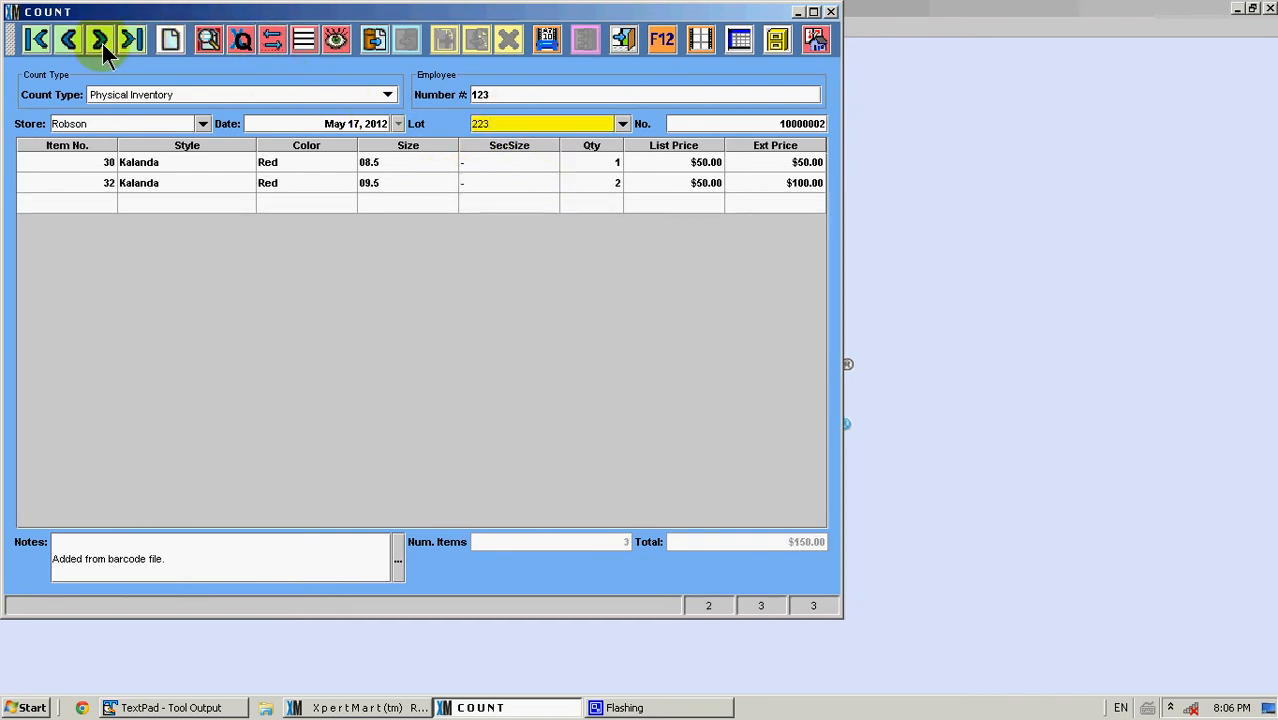
{"action": "left_click", "coordinate": [528, 123]}
{"action": "left_click", "coordinate": [638, 706]}
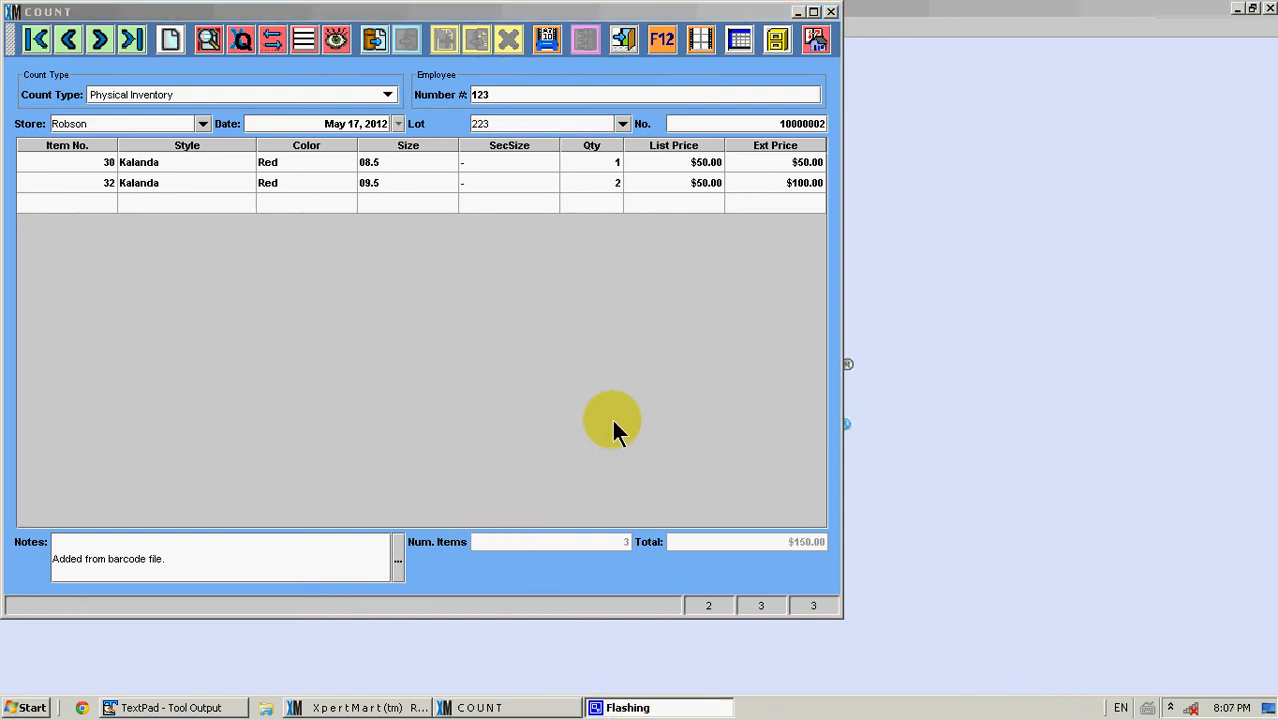